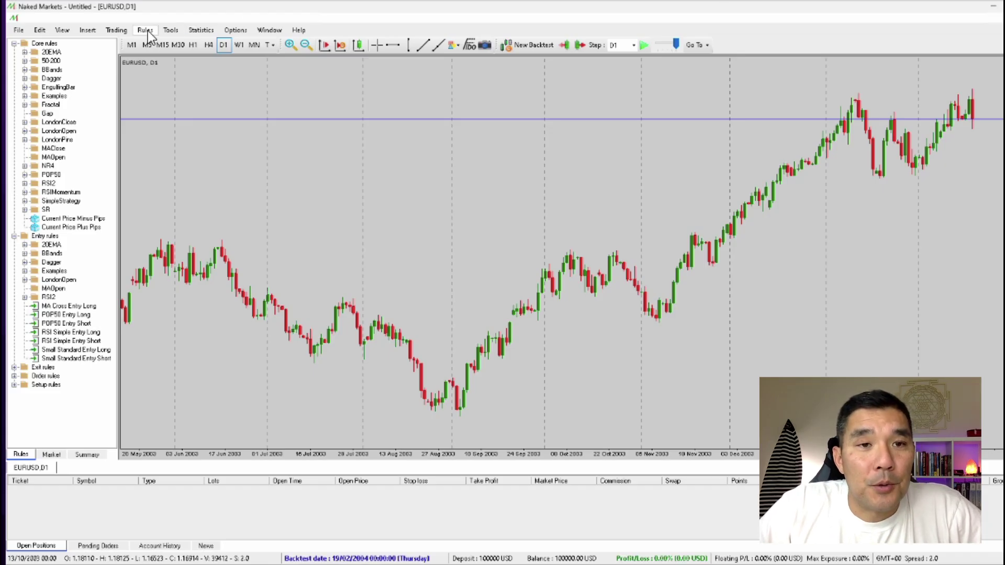
Open the Rule Manager and maximize its window.
click(148, 30)
click(195, 87)
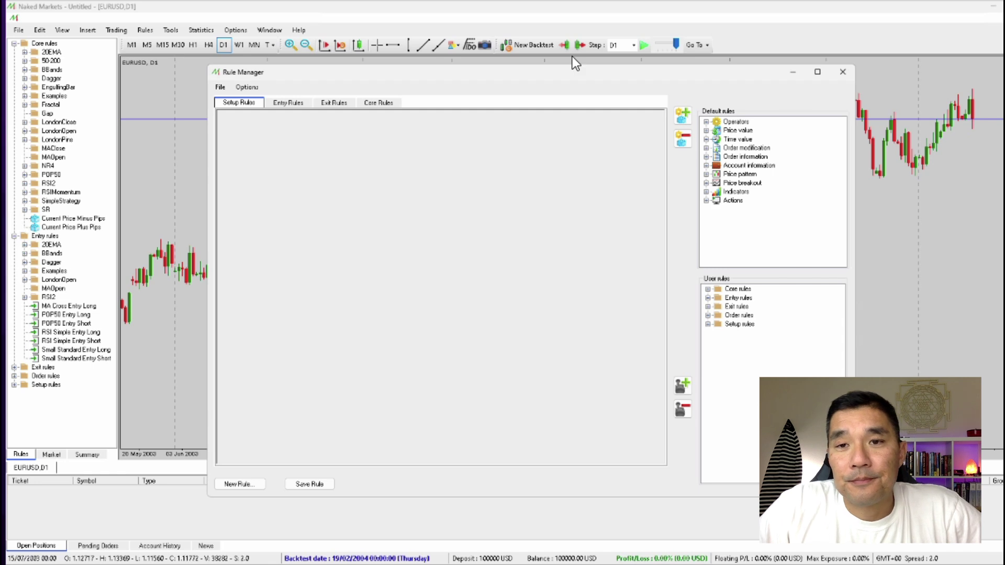
click(816, 71)
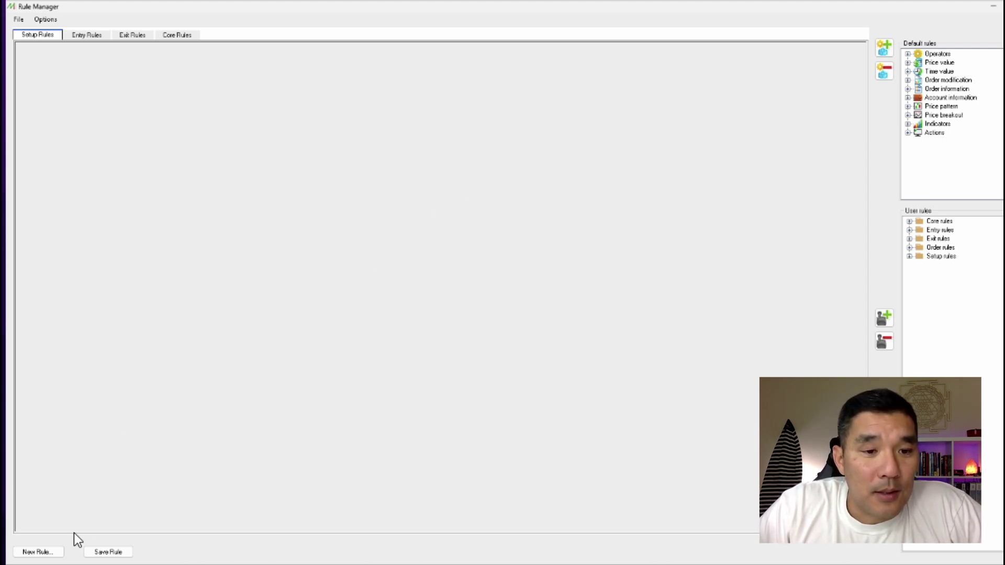
Create a new rule of type ENTRY named Swing Entry Long.
click(56, 556)
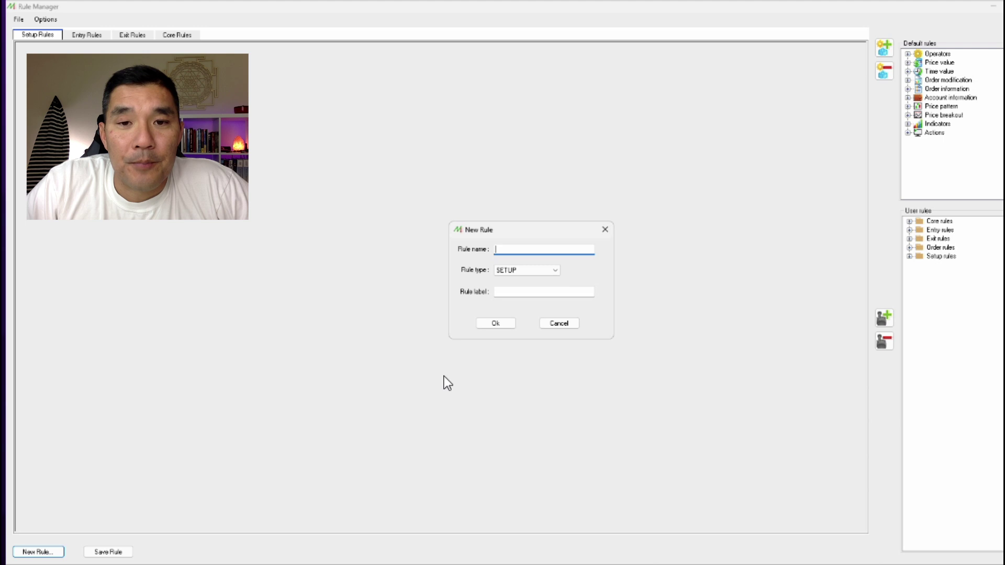
click(551, 271)
click(549, 279)
click(548, 246)
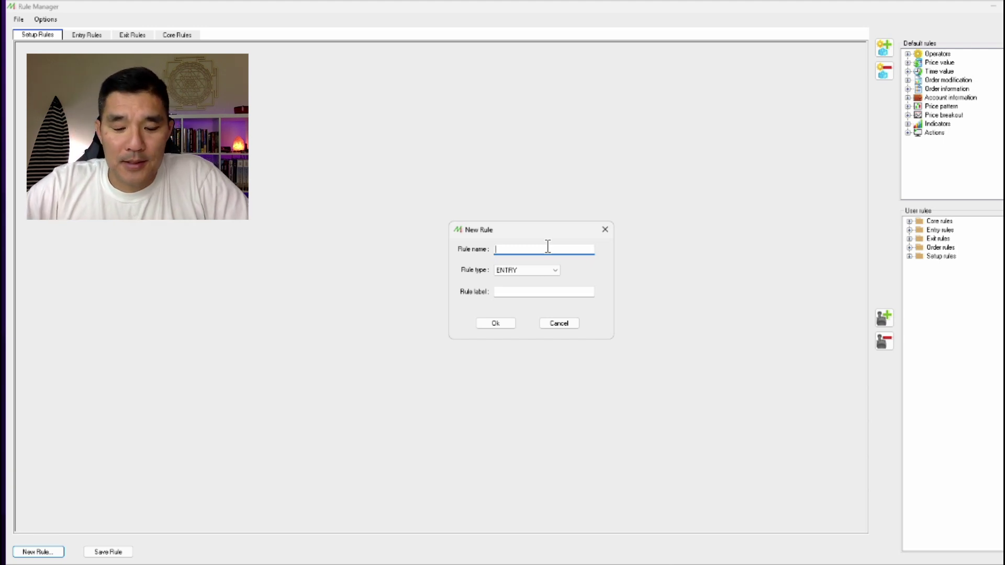
text(Swing)
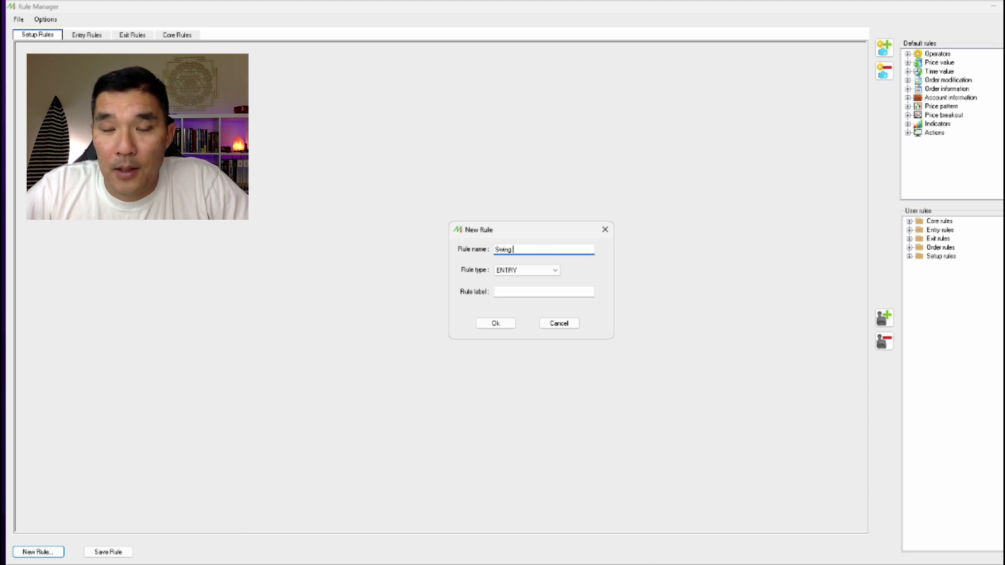
text( Entry)
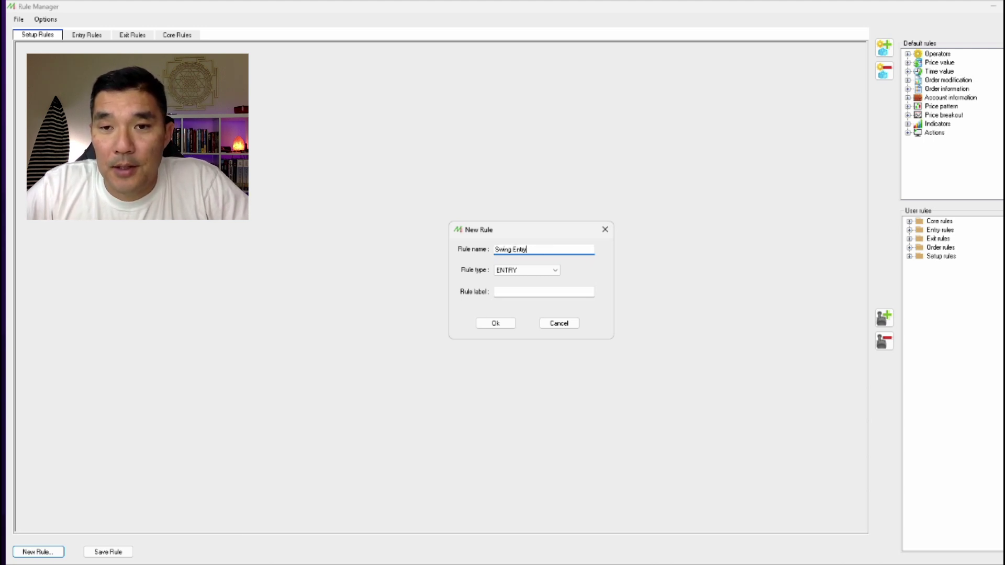
text( Long)
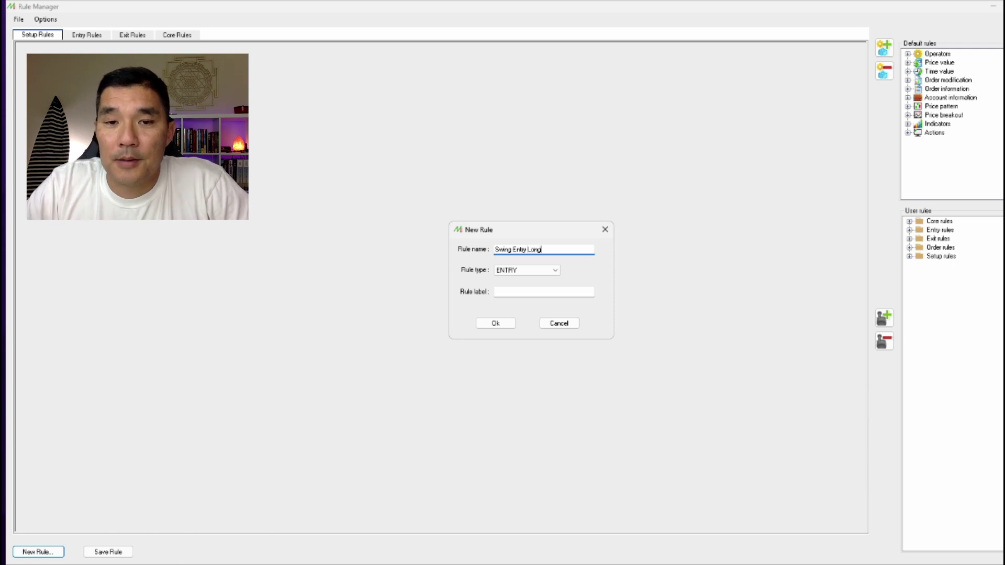
click(501, 329)
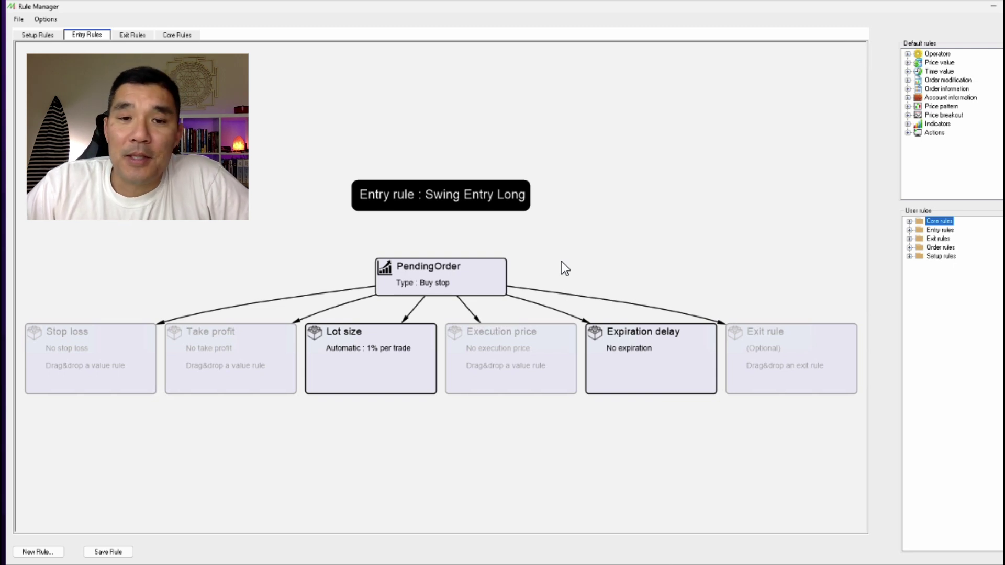
Change the entry rule's order type from a pending order to an instant Buy order.
double_click(422, 277)
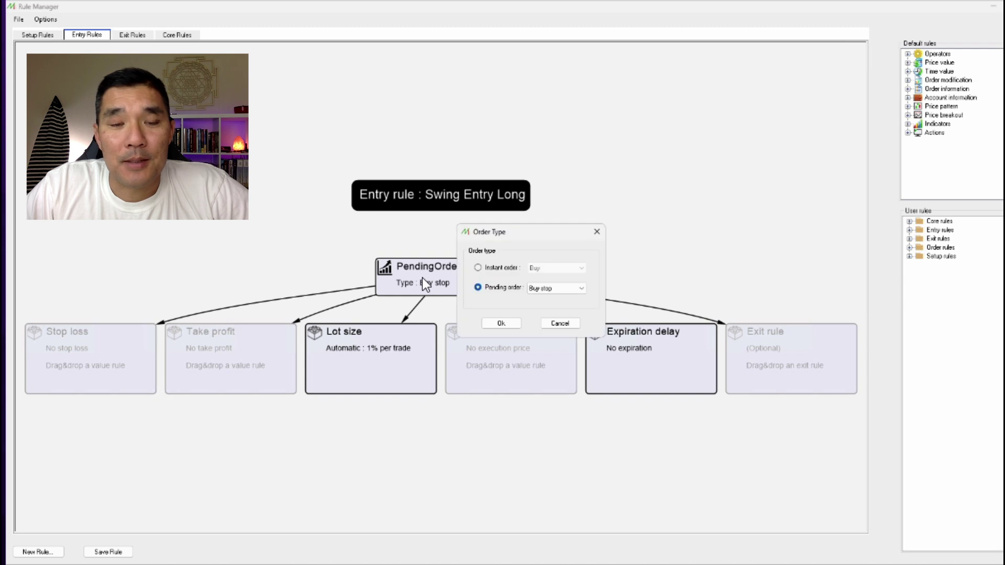
click(498, 269)
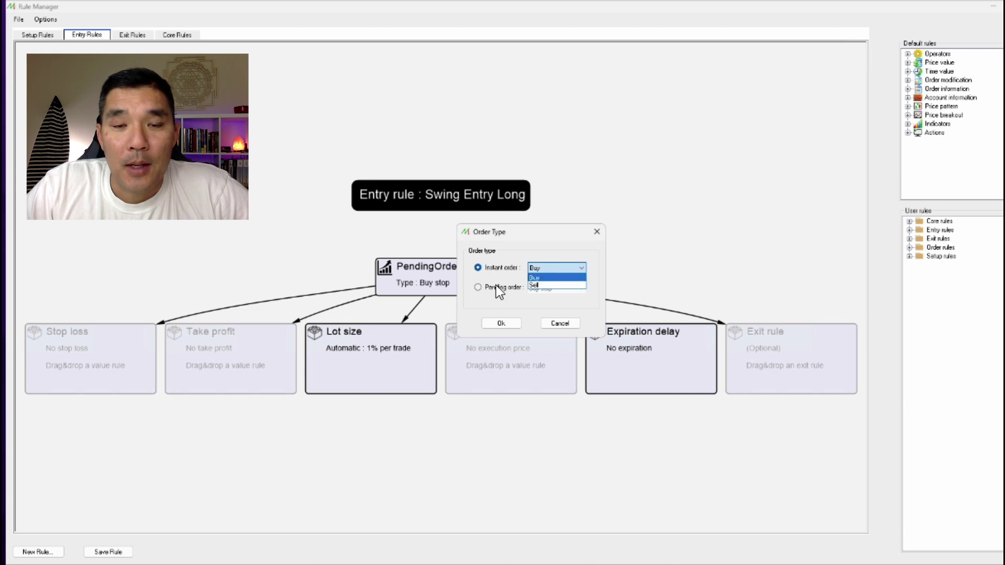
click(495, 285)
click(495, 285)
click(548, 289)
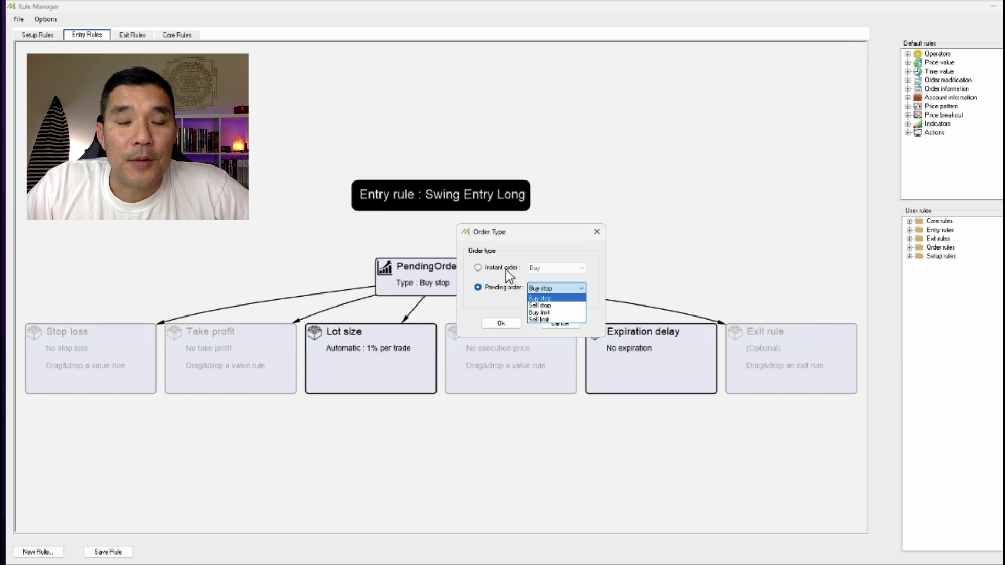
key(Escape)
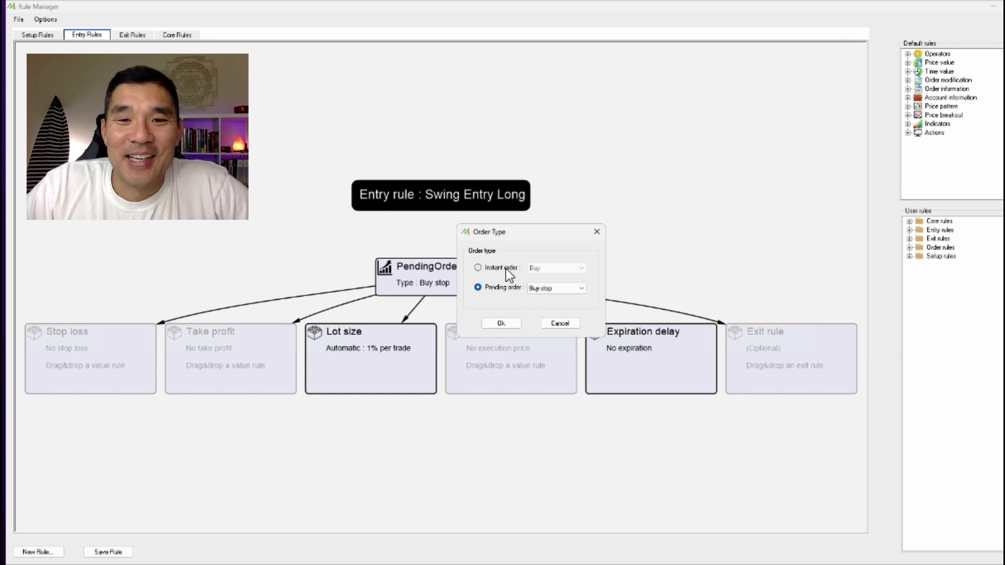
click(505, 269)
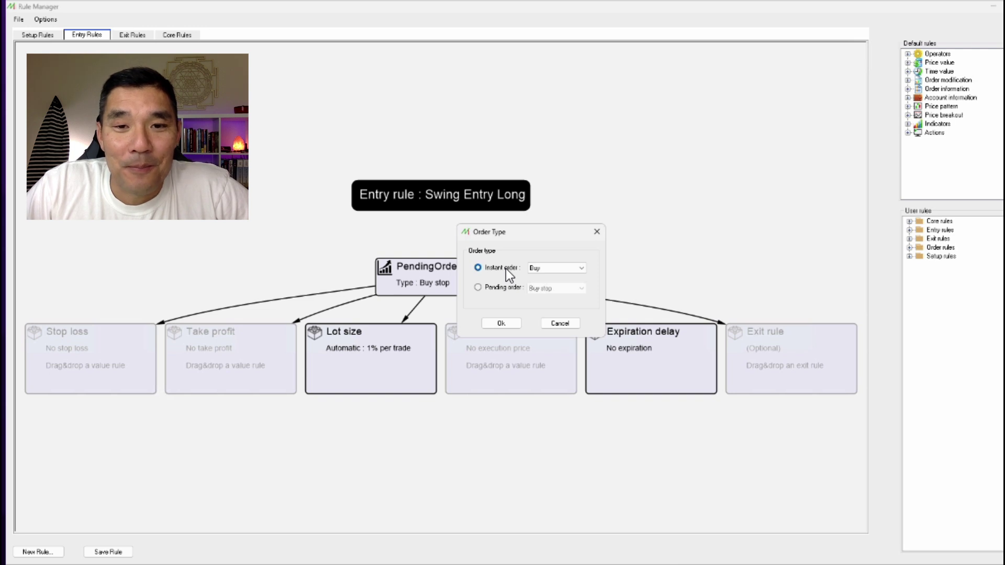
click(511, 321)
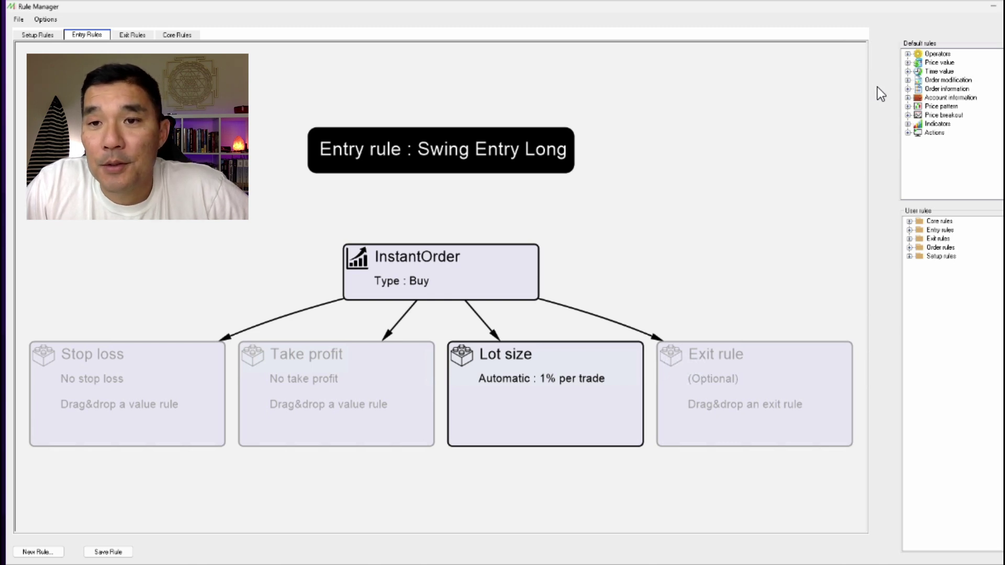
Assign Last swing low as the stop loss and Last swing high as the take profit, both with their default parameters.
click(909, 87)
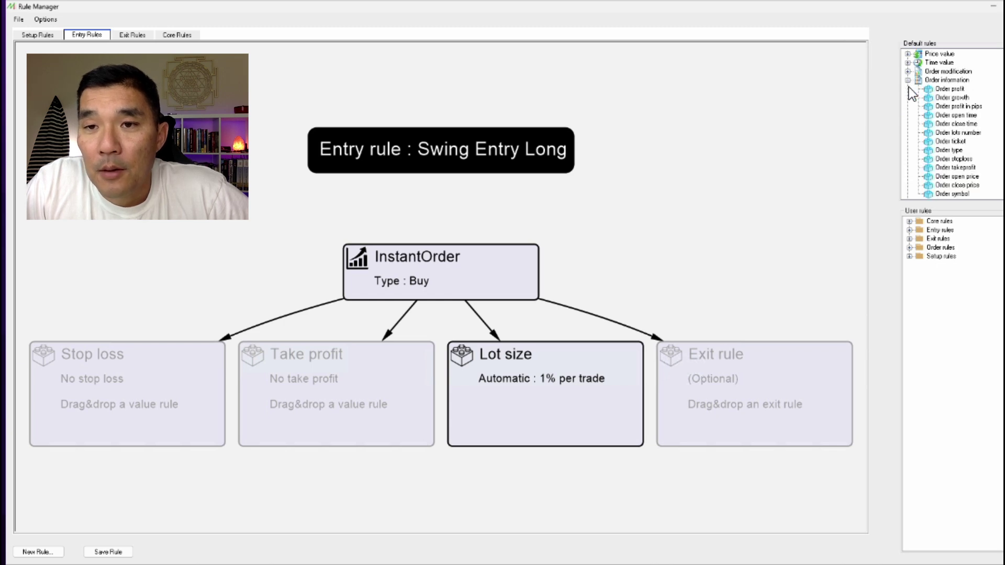
click(908, 55)
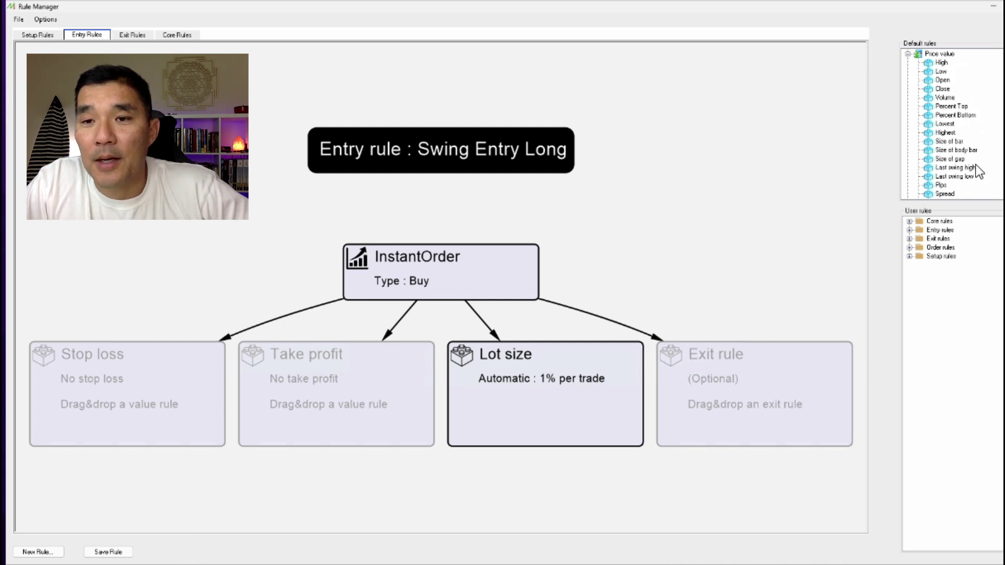
scroll(993, 107, up, 1)
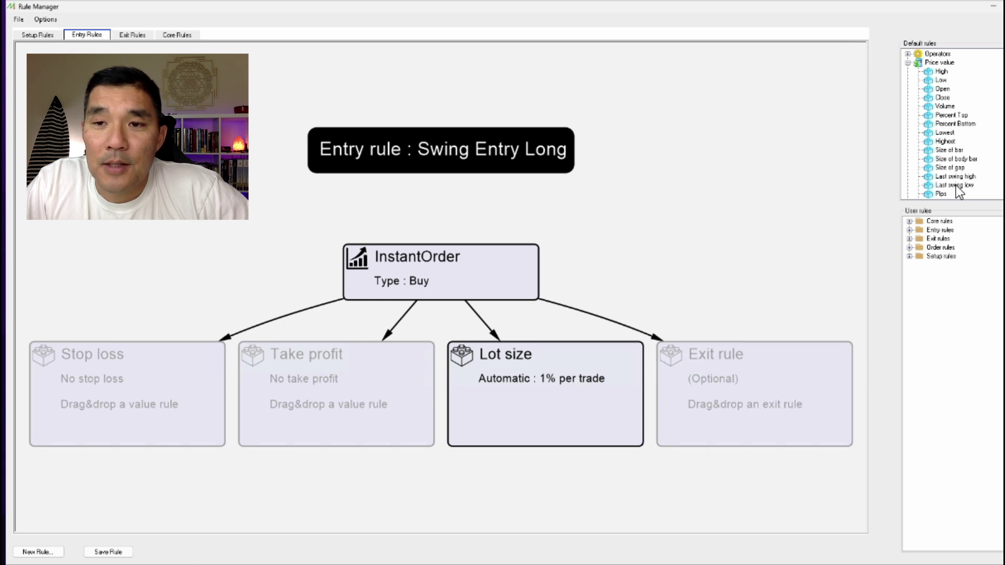
drag(956, 185, 146, 363)
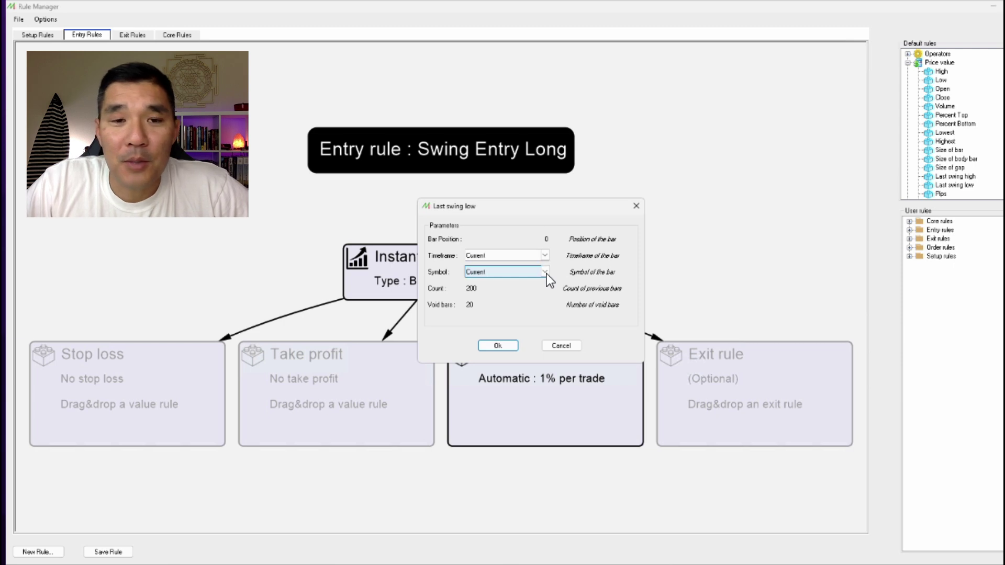
click(511, 348)
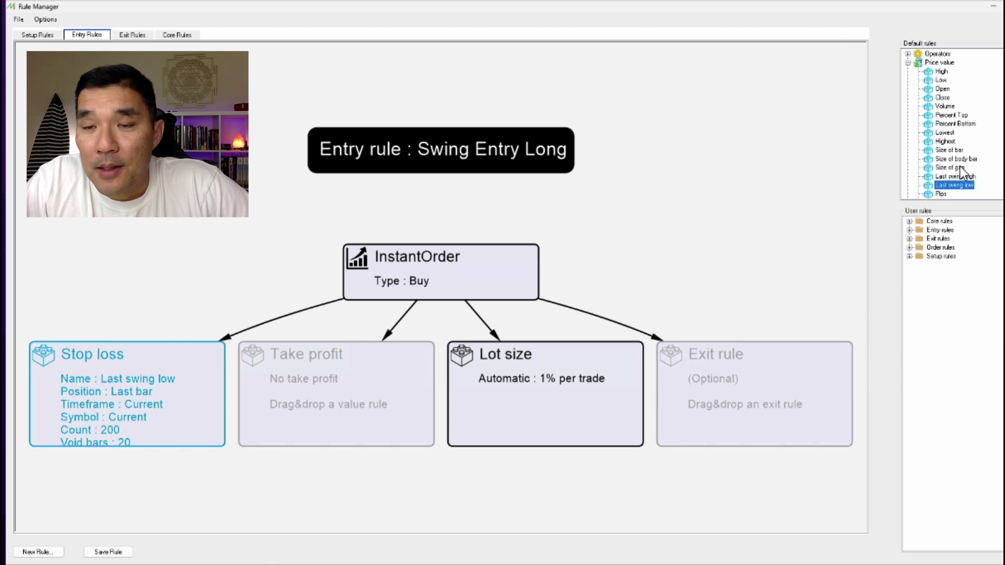
drag(956, 176, 368, 383)
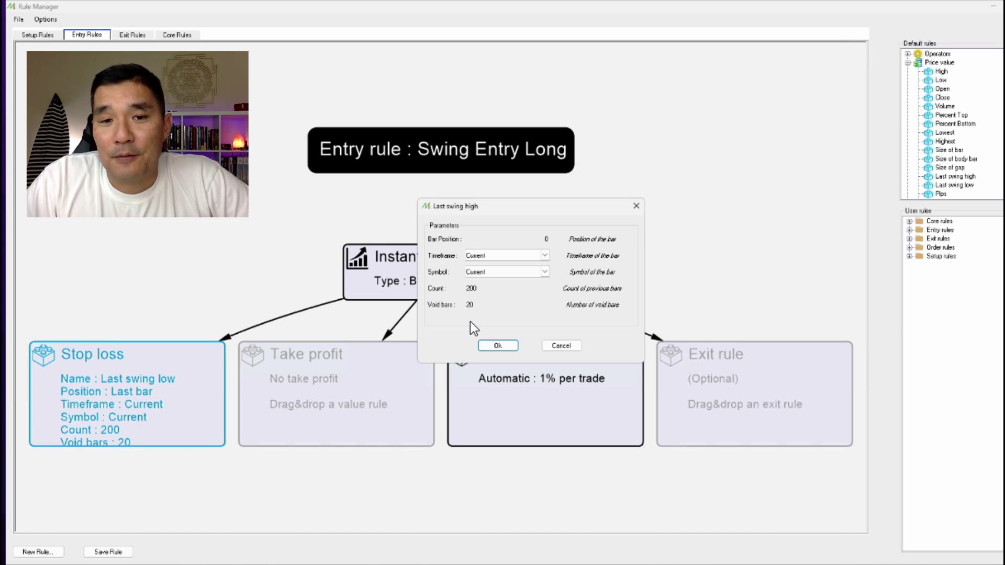
click(490, 347)
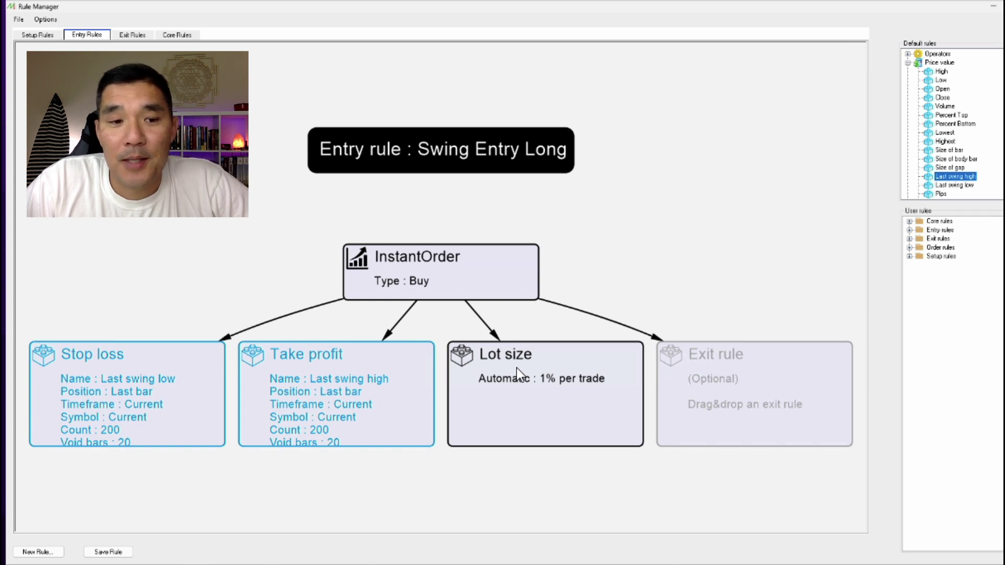
Save the Swing Entry Long rule and close the Rule Manager.
click(120, 556)
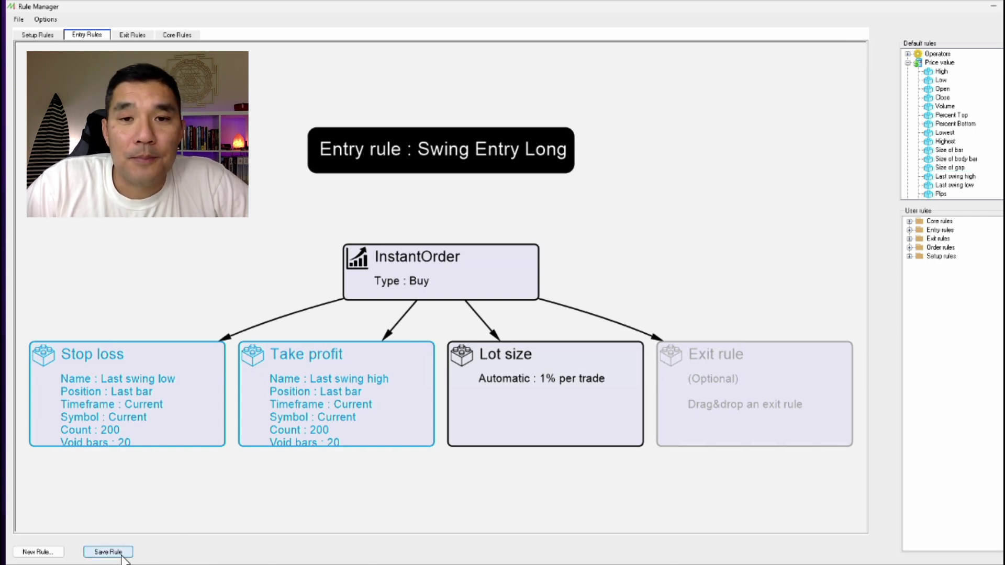
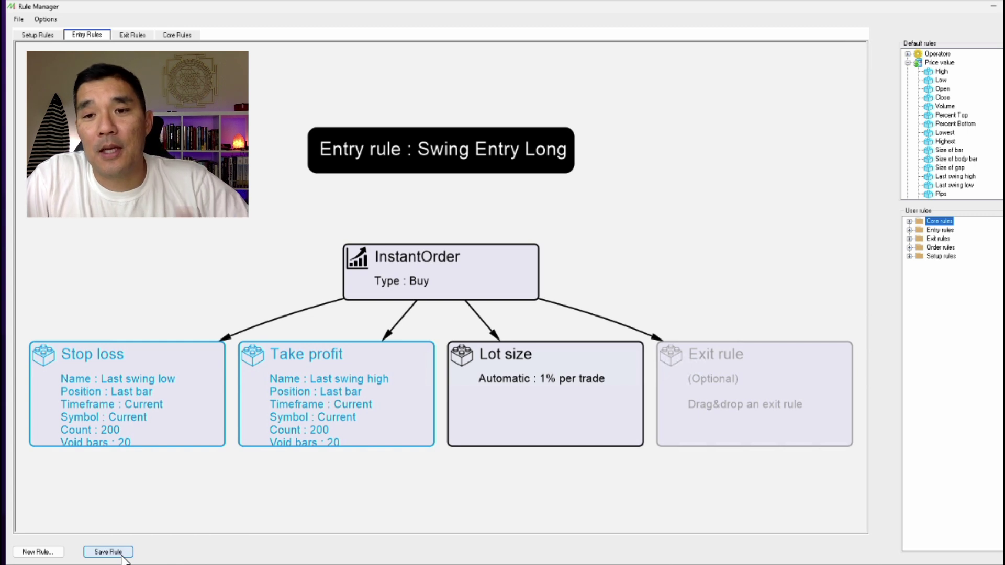
click(909, 230)
click(975, 361)
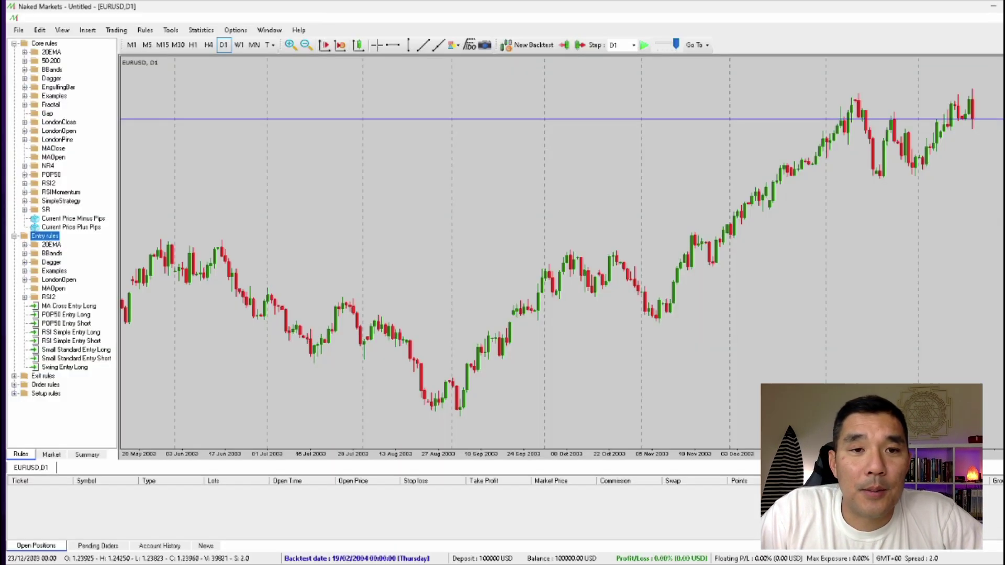
Play the EURUSD daily backtest forward and pause it at 19/03/2004.
click(618, 161)
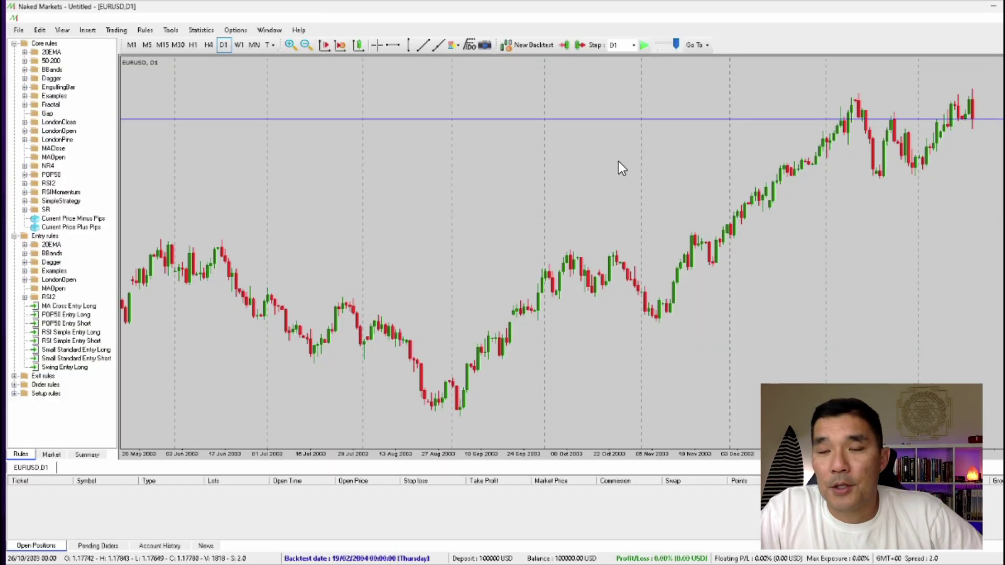
key(space)
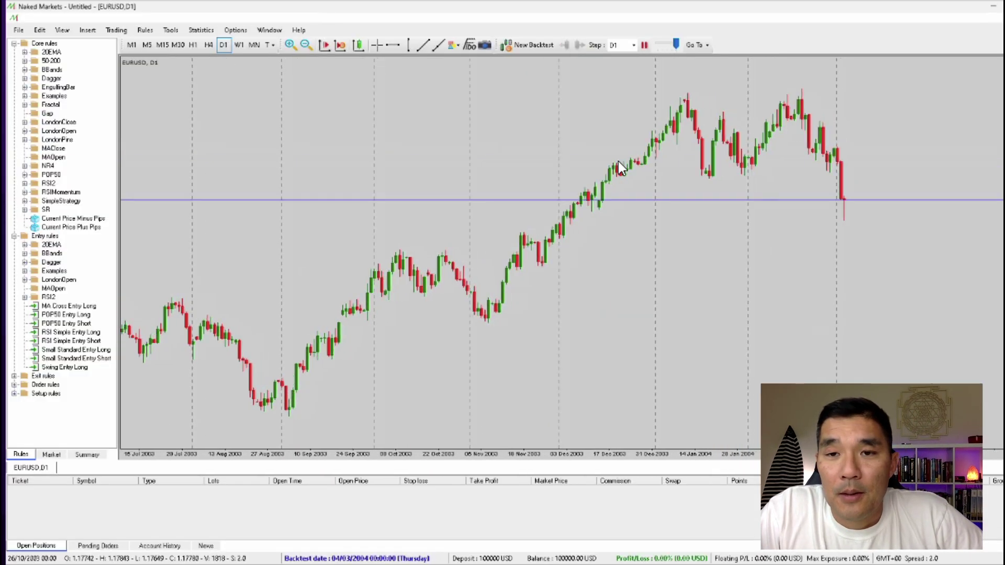
key(space)
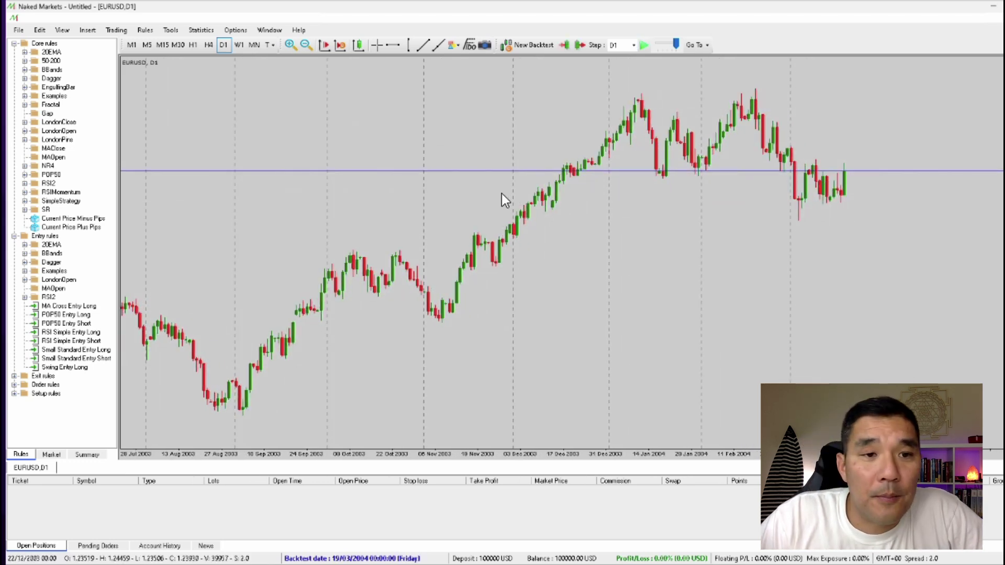
Collapse the Core rules folder and apply the Swing Entry Long rule to the EURUSD chart to open a buy trade.
click(14, 44)
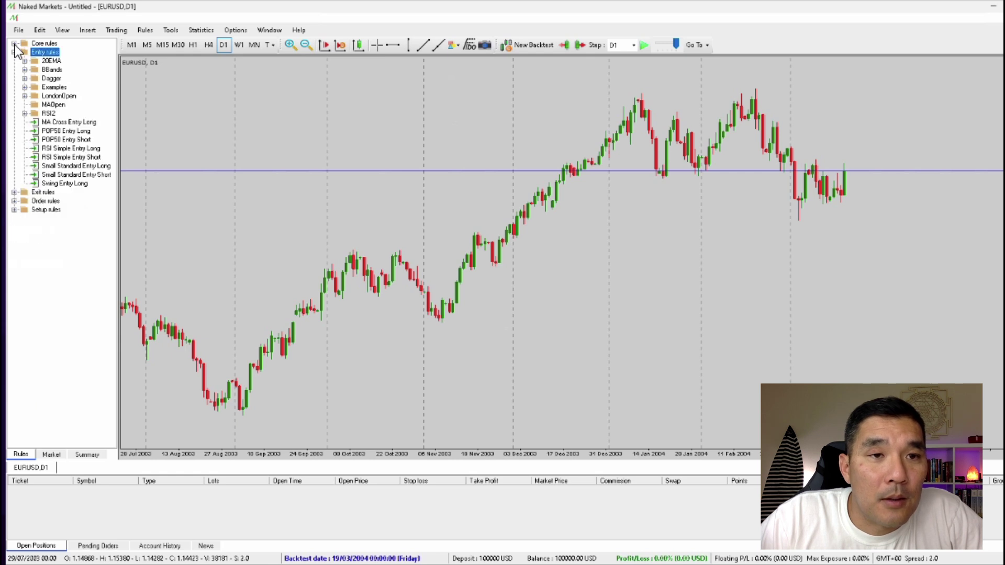
click(15, 45)
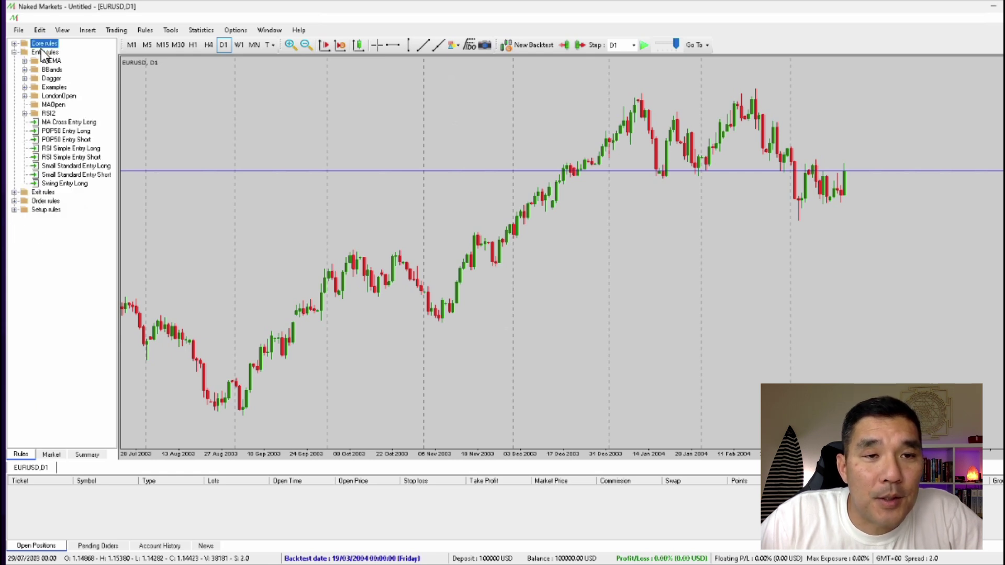
click(11, 55)
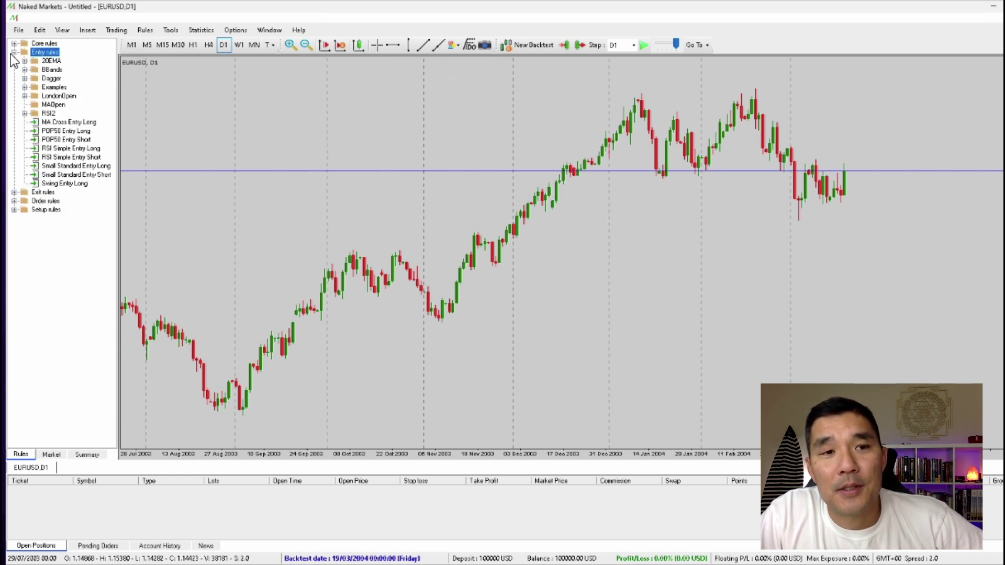
click(80, 185)
drag(215, 208, 215, 207)
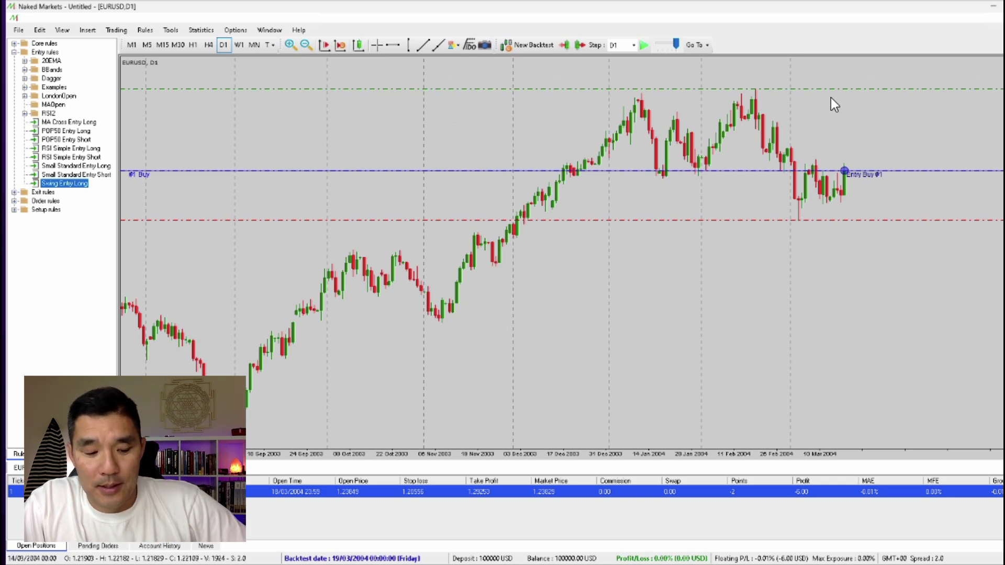
Resume the backtest to play out the buy trade, and pause it at 27/01/2005.
click(752, 244)
key(space)
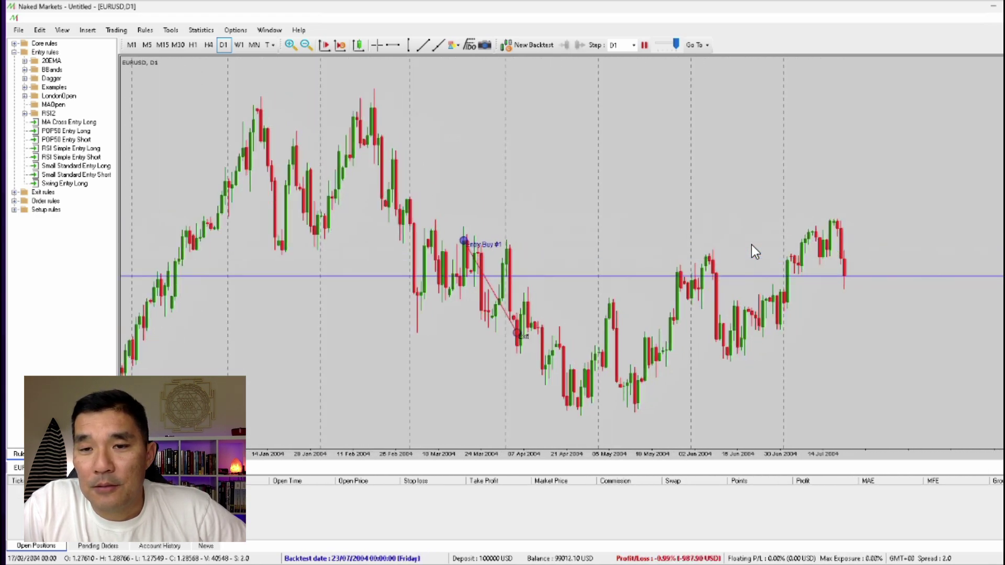
key(space)
key(space)
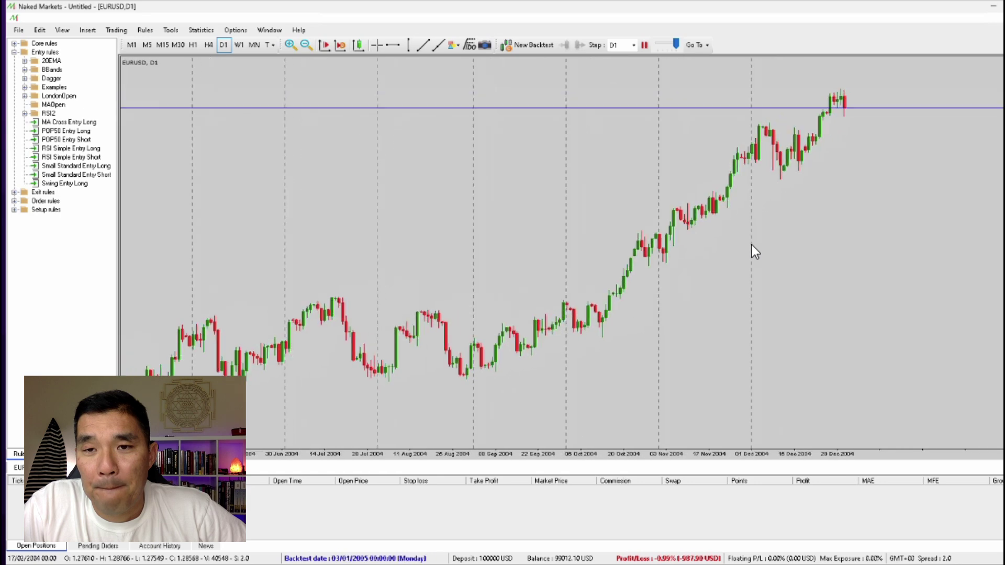
key(space)
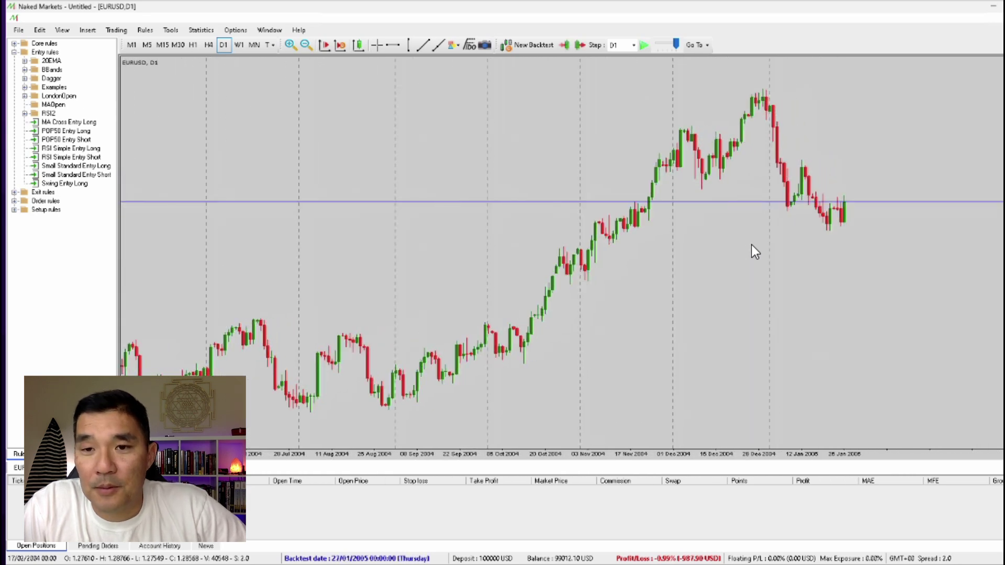
Advance the backtest bar by bar to 16/02/2005.
key(Right)
key(Right)
key(Right)
key(Right)
key(Right)
key(Right)
key(Right)
key(Right)
key(Right)
key(Right)
key(Right)
key(Right)
key(Right)
key(Right)
key(Right)
key(Right)
key(Right)
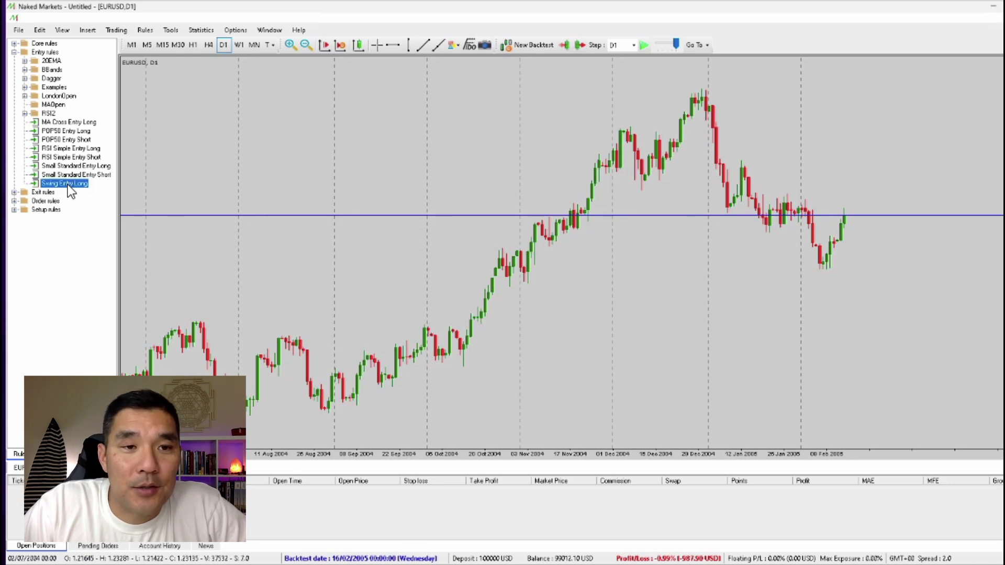
Apply the Swing Entry Long rule to the EURUSD chart at 16/02/2005, then play out the buy trade and pause at 03/08/2005.
drag(261, 171, 262, 169)
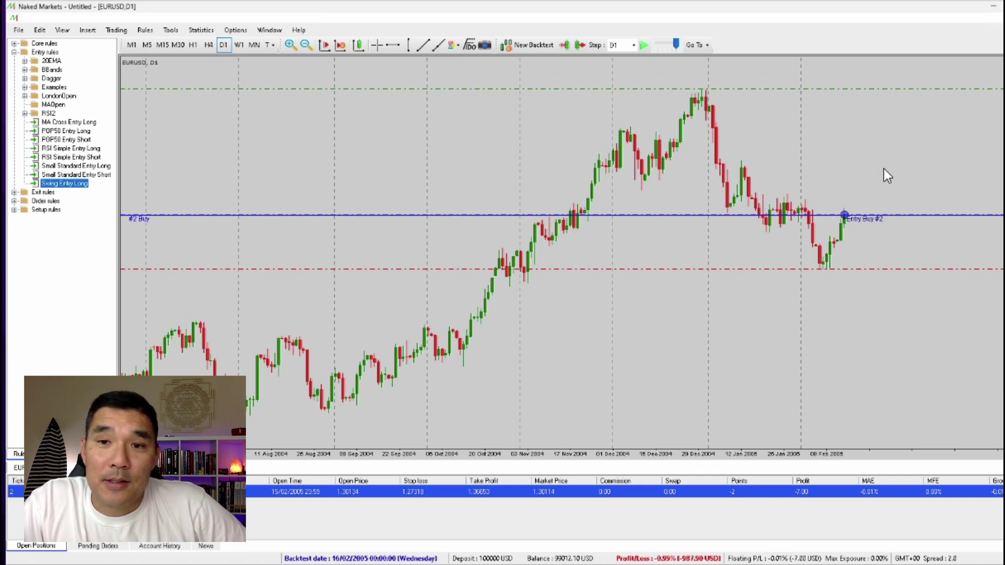
click(852, 158)
key(space)
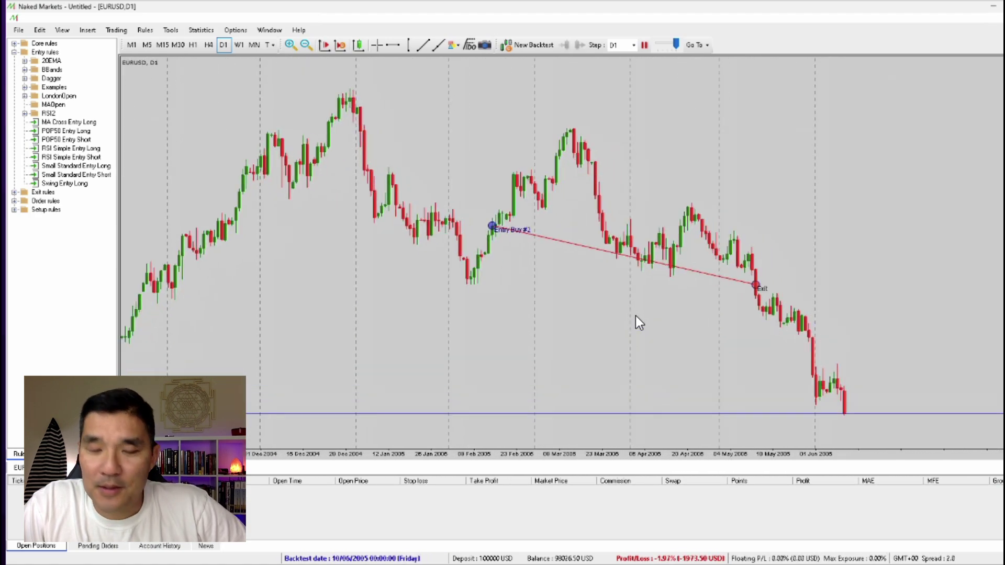
key(space)
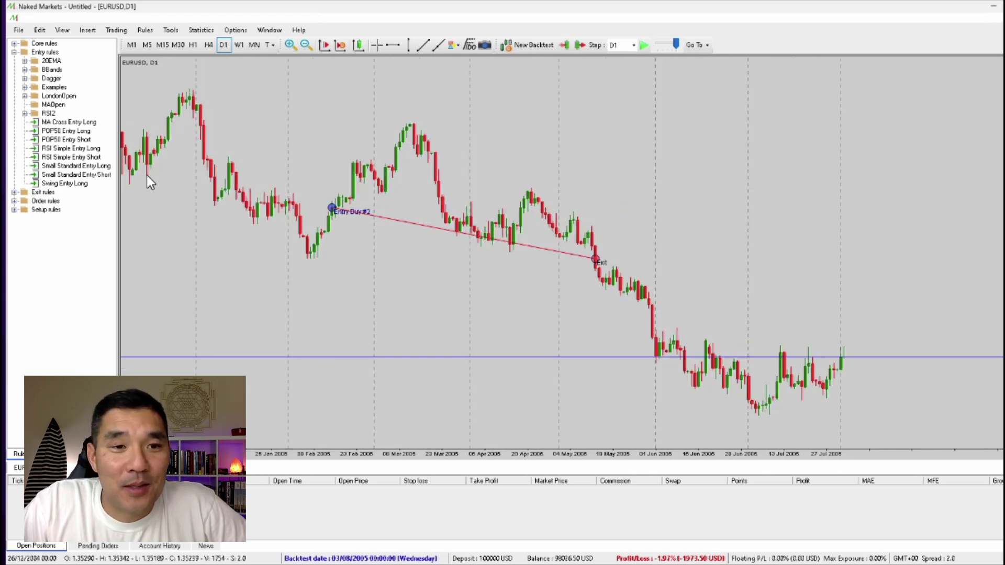
Open another buy trade with the Swing Entry Long rule at 03/08/2005 and play the backtest until 23/12/2005.
click(88, 188)
drag(83, 185, 228, 254)
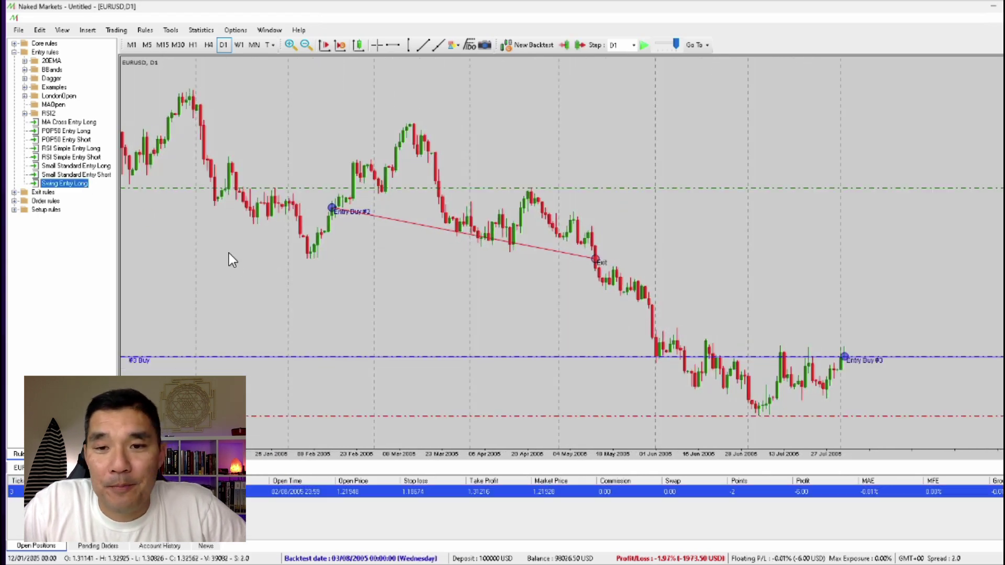
key(space)
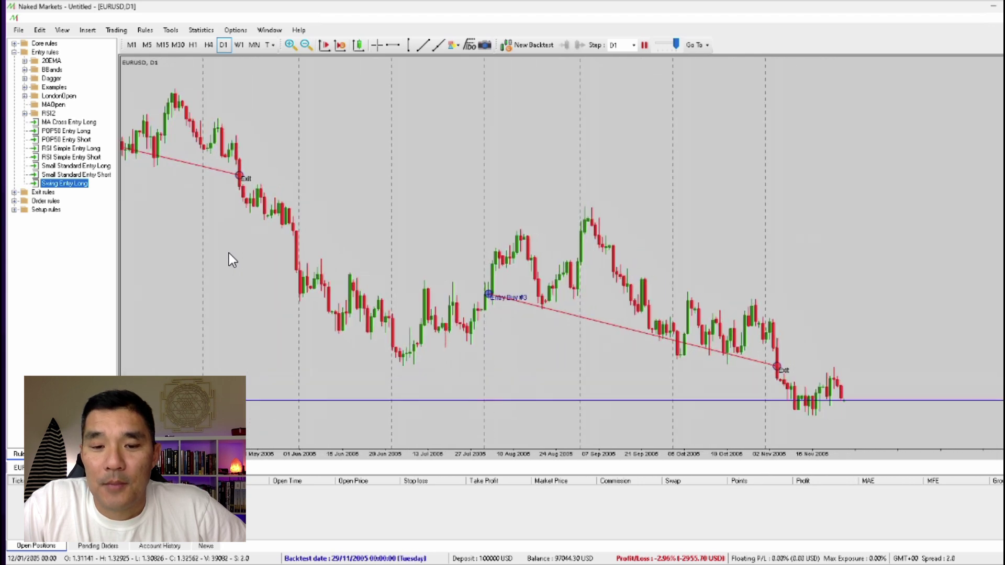
key(space)
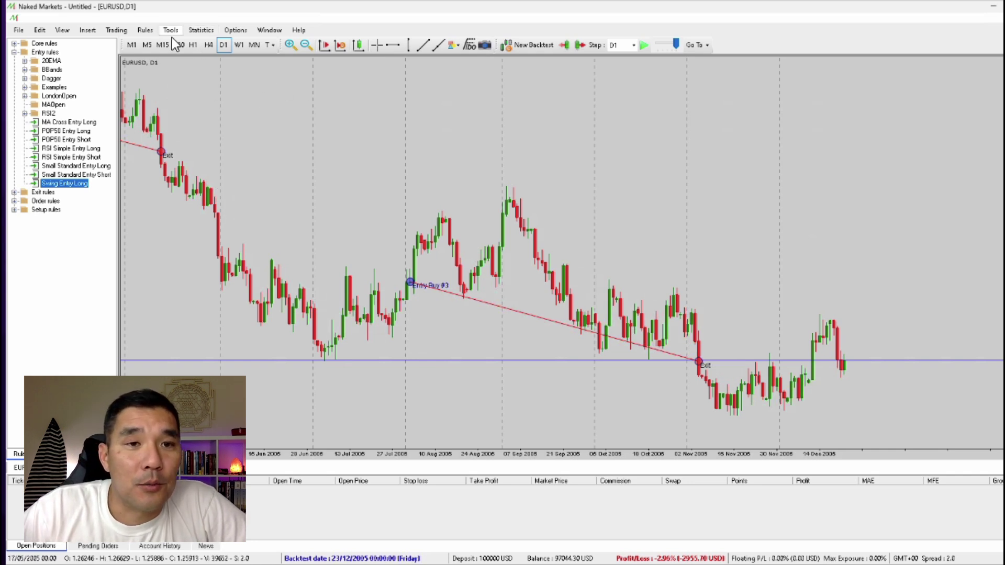
Clone the Swing Entry Long entry rule in the Rule Manager and open the copy for editing.
double_click(79, 185)
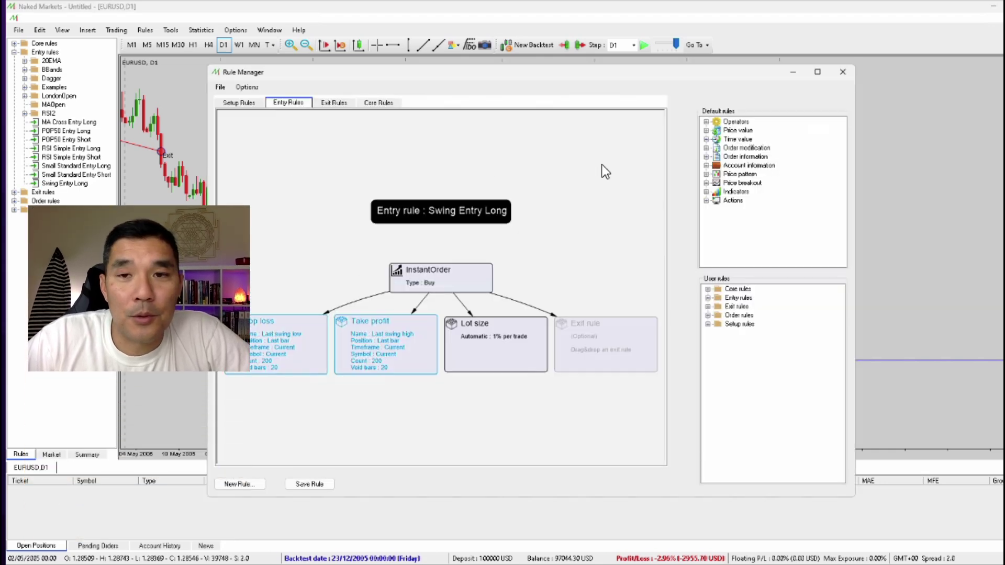
click(816, 73)
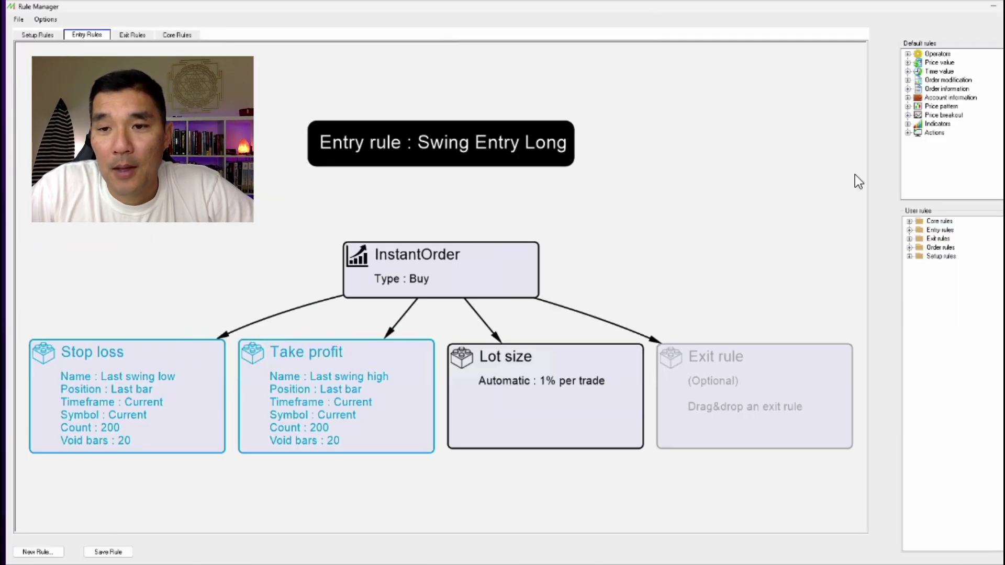
click(910, 231)
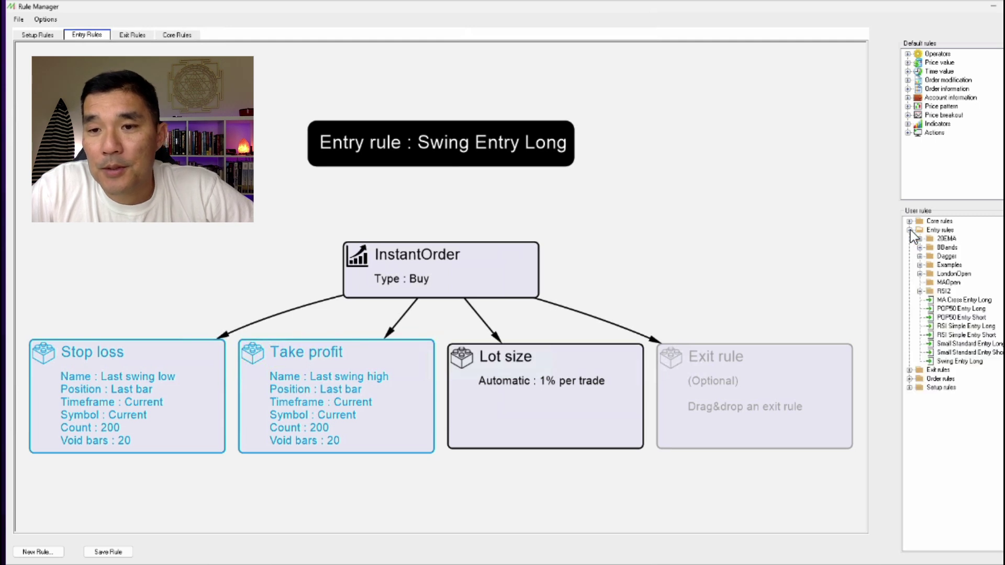
click(972, 361)
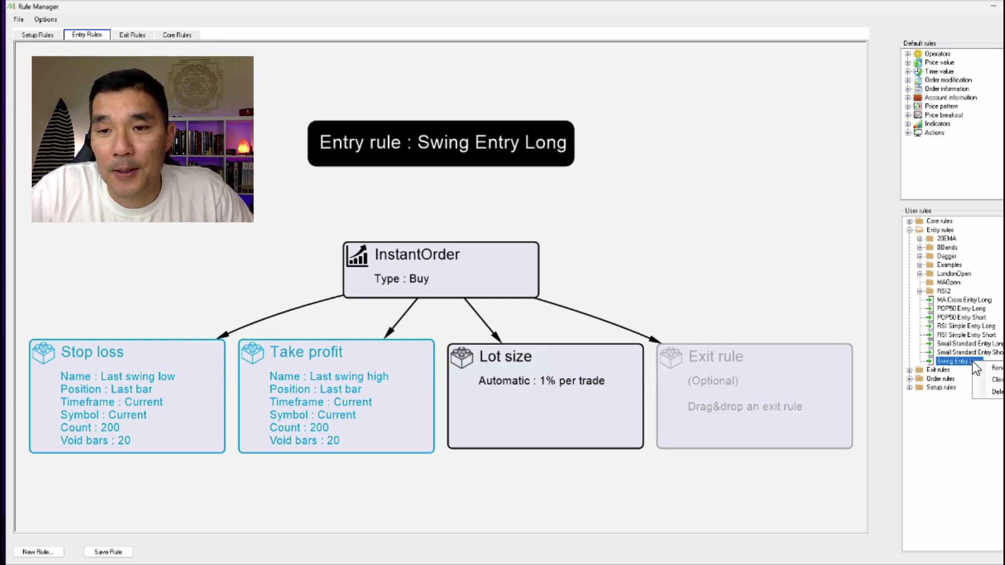
click(997, 379)
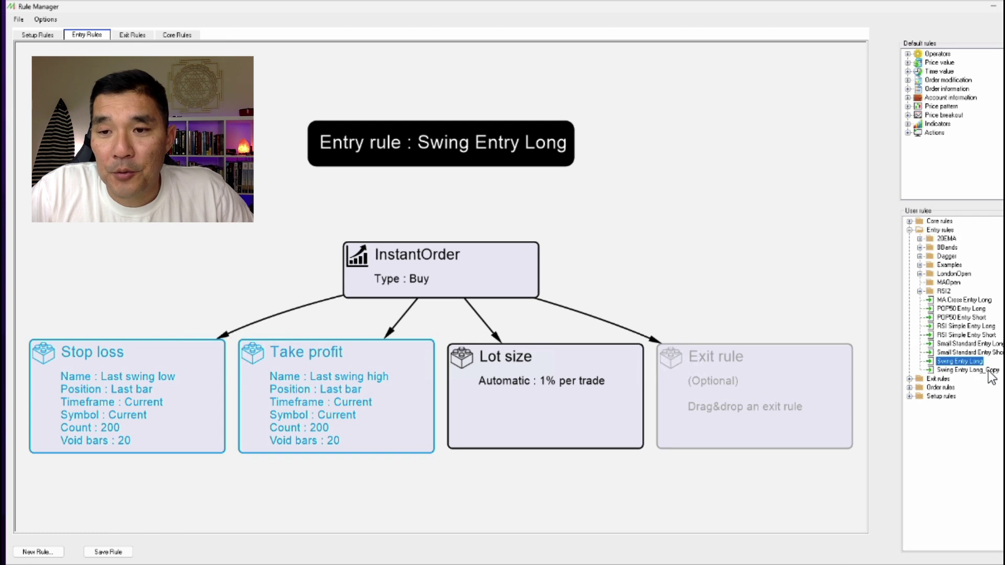
click(989, 370)
double_click(987, 371)
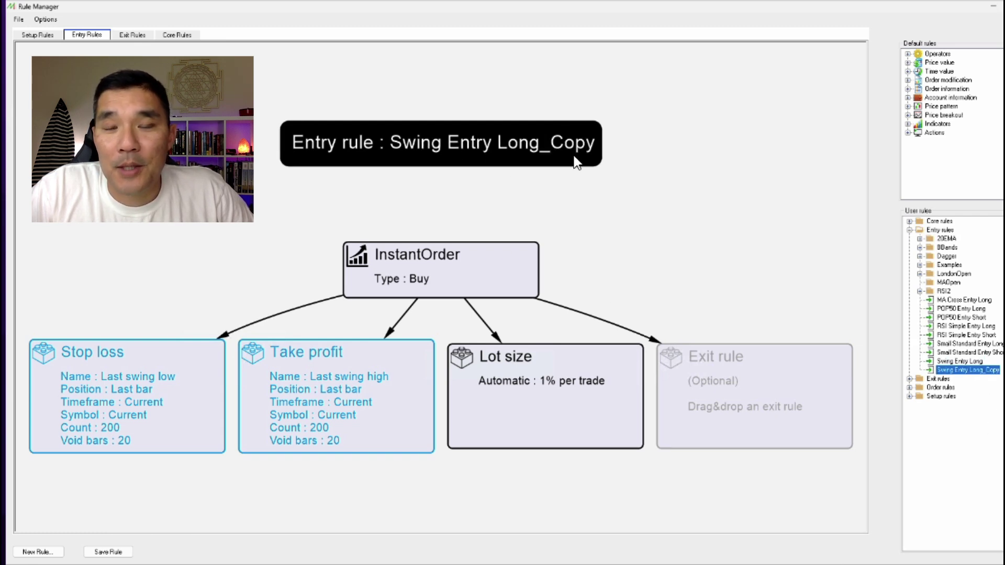
Rename the cloned entry rule as Swing Entry Short.
right_click(974, 372)
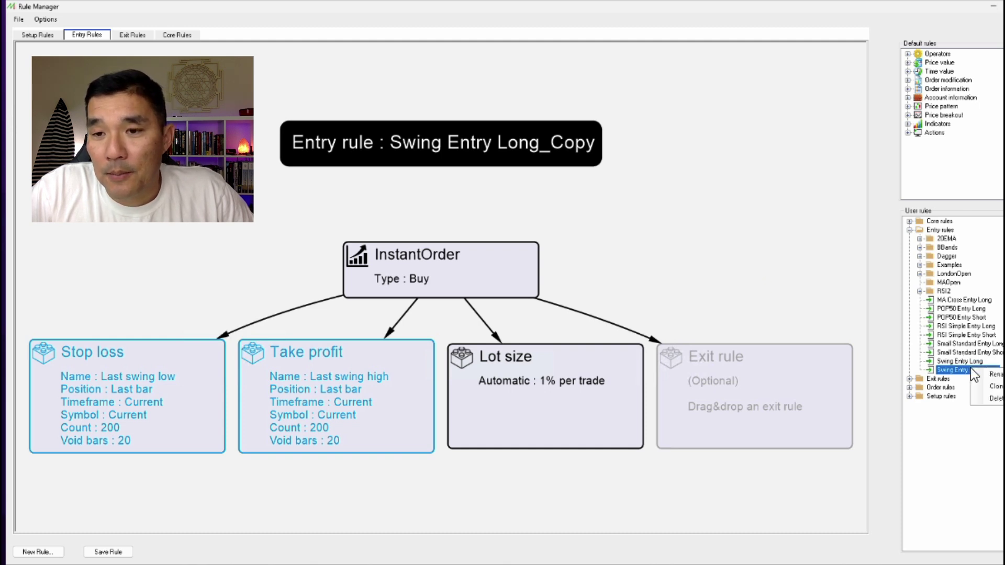
click(976, 377)
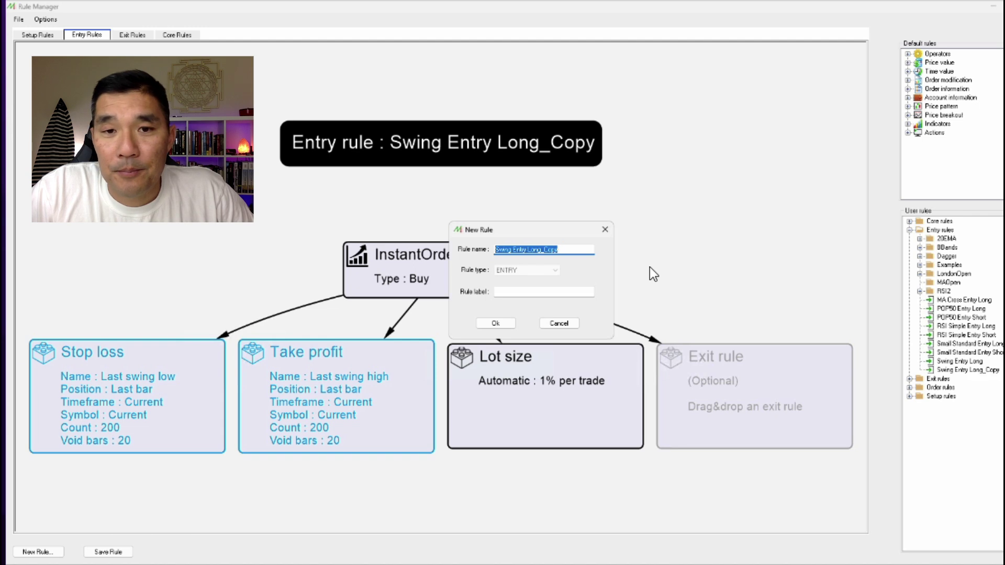
click(567, 251)
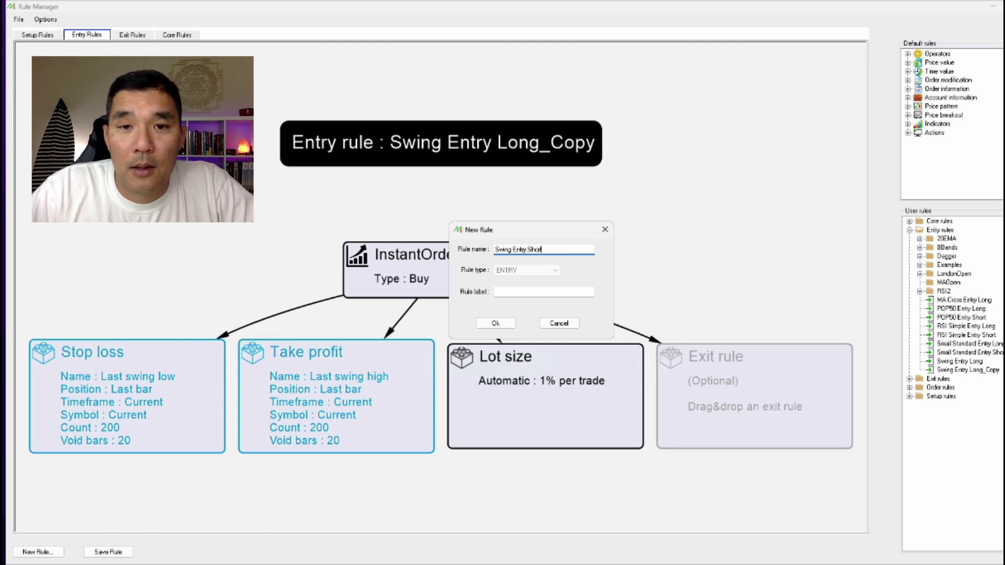
click(495, 324)
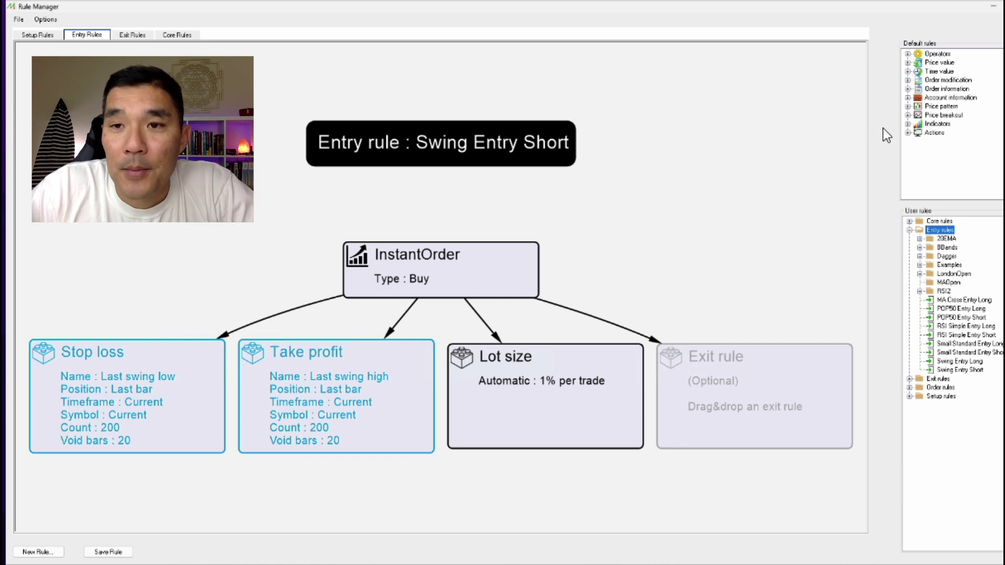
Set the Swing Entry Short stop loss to Last swing high and its take profit to Last swing low, keeping the default parameters.
click(908, 63)
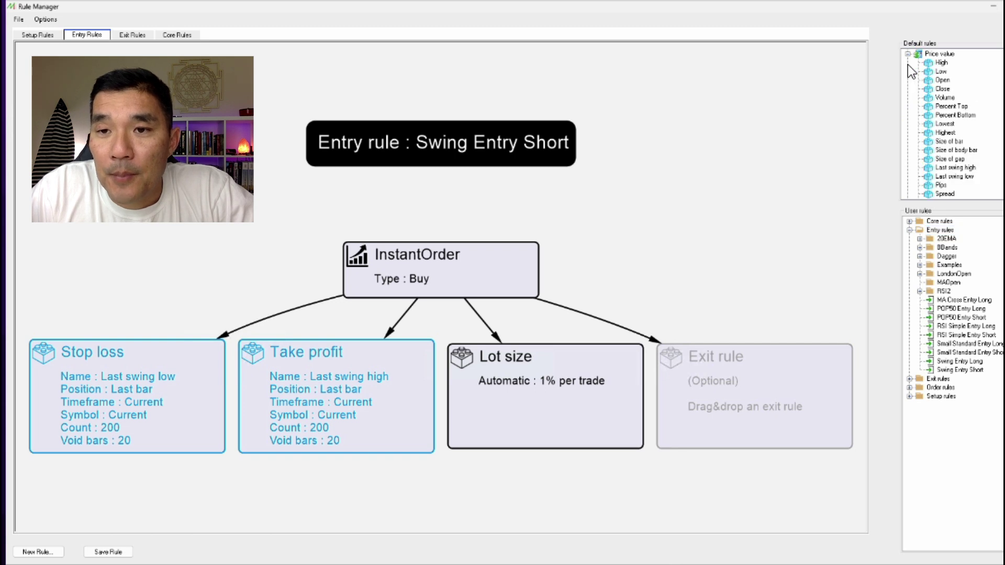
click(953, 176)
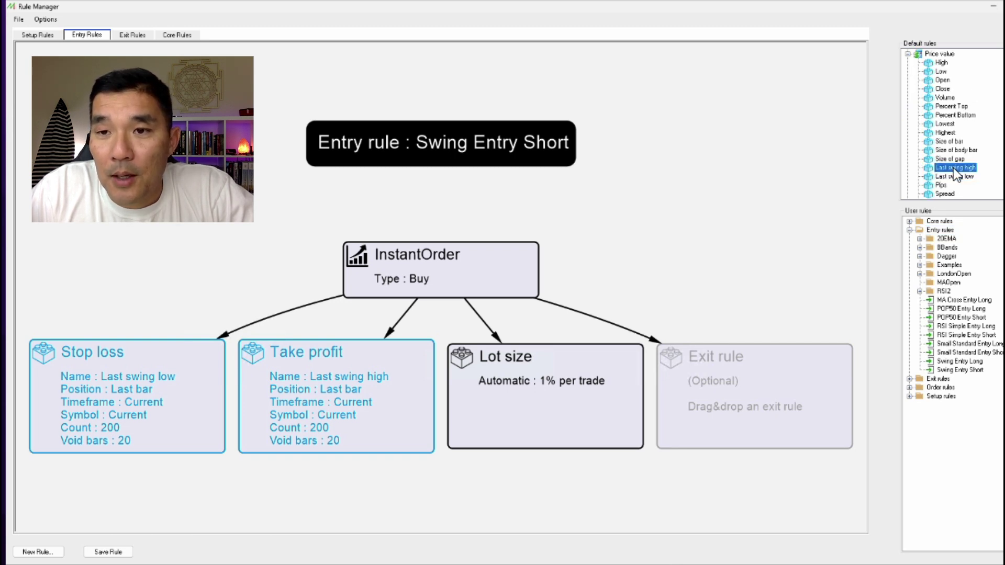
drag(954, 168, 126, 368)
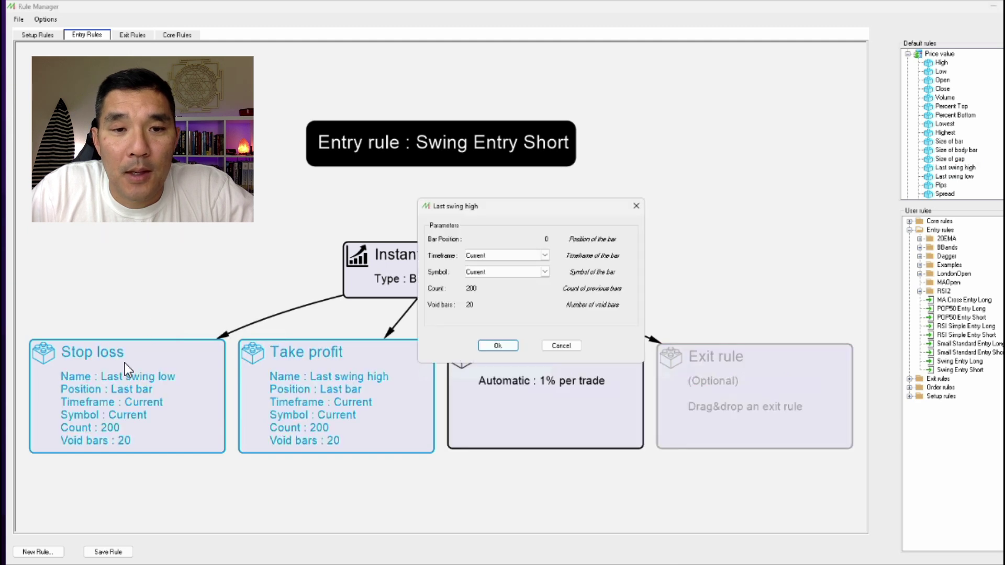
click(492, 347)
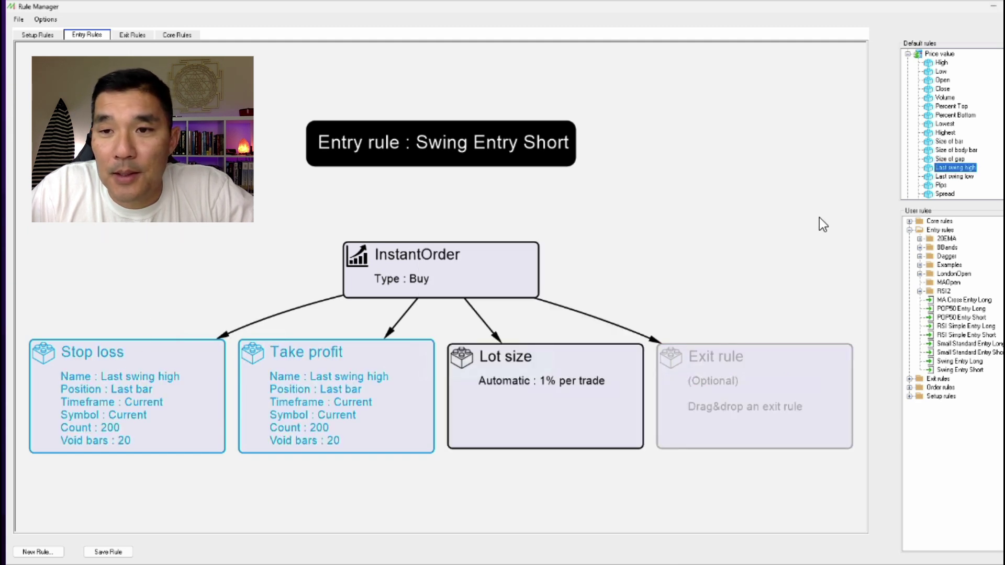
drag(961, 177, 379, 369)
click(494, 346)
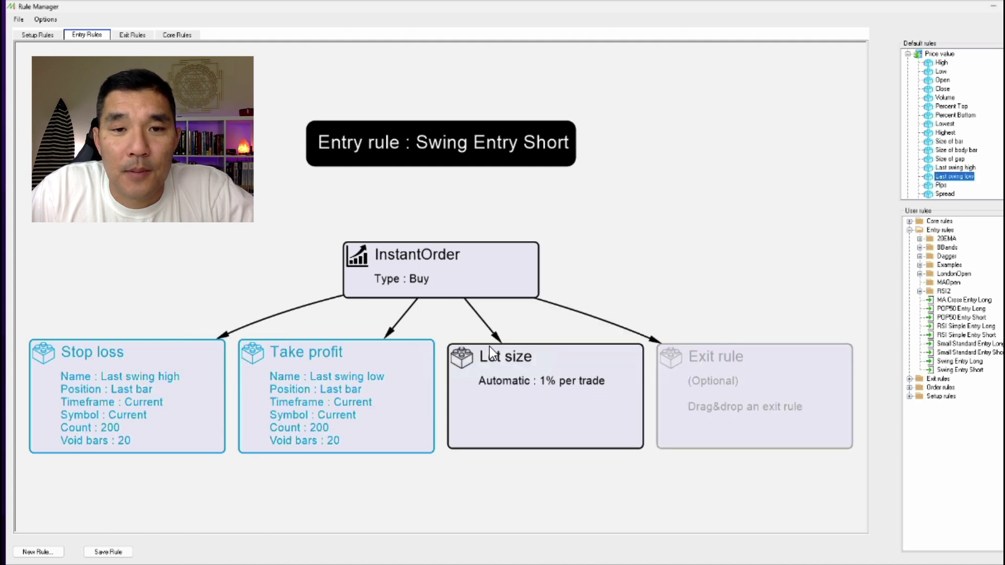
Change the rule's instant order type to Sell and save the Swing Entry Short rule.
double_click(452, 282)
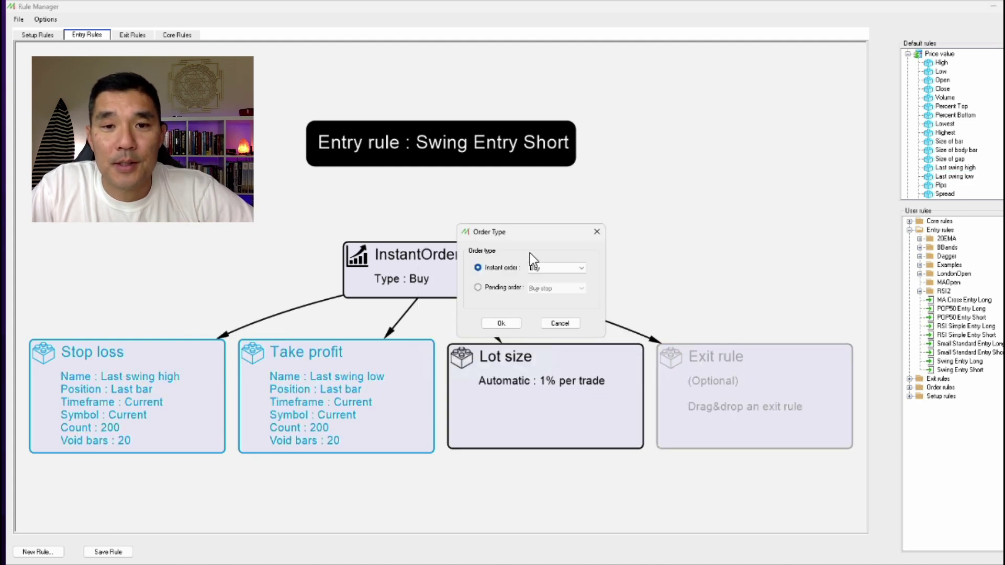
click(563, 268)
click(561, 284)
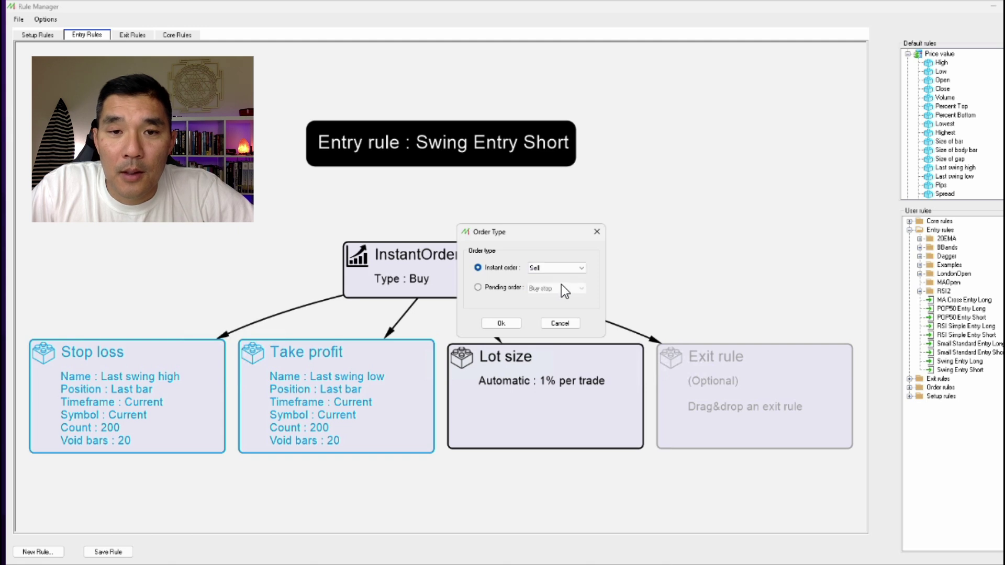
click(513, 319)
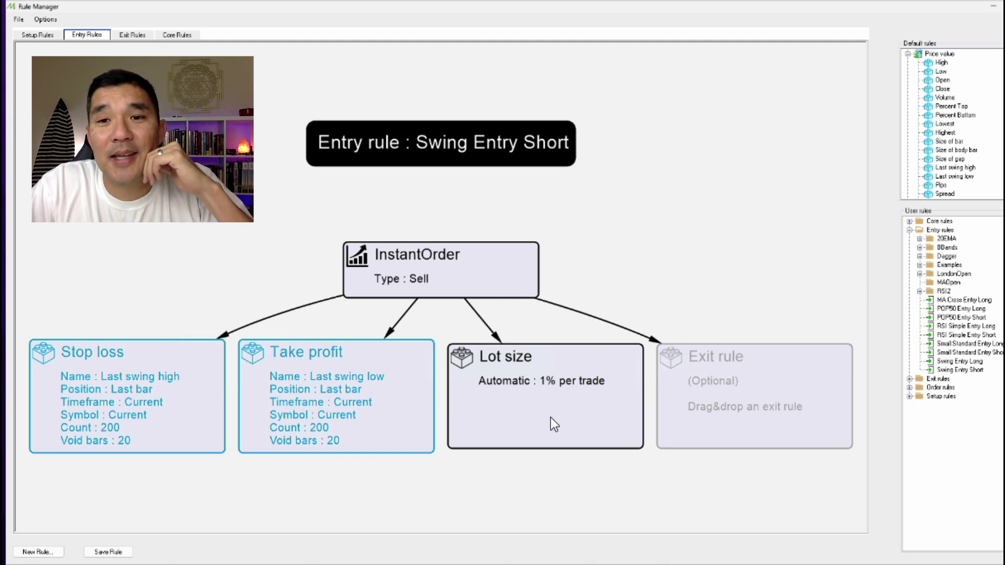
click(125, 549)
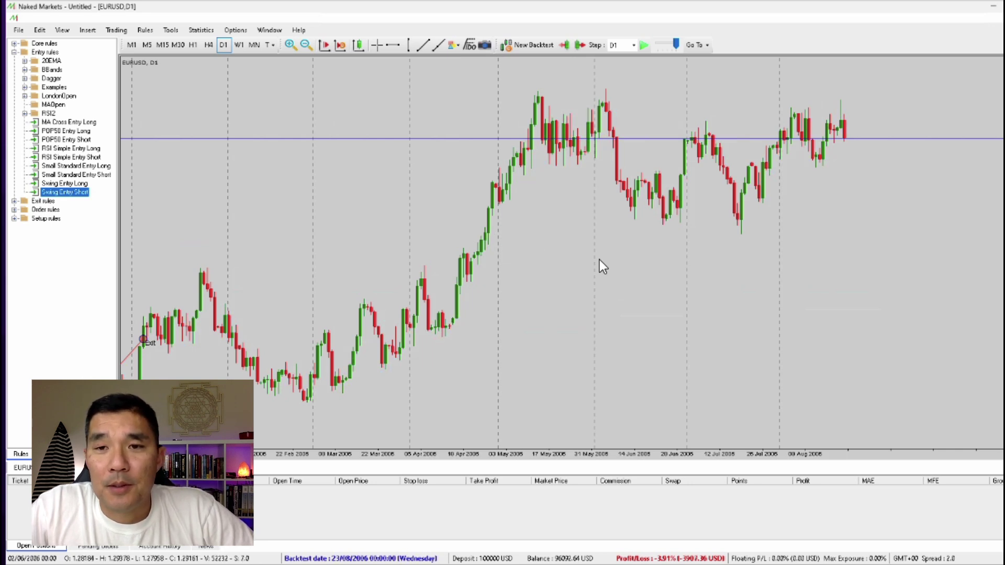
Advance the backtest one bar to 24/08/2006, apply the Swing Entry Short rule to open a sell trade, and resume playback.
key(Right)
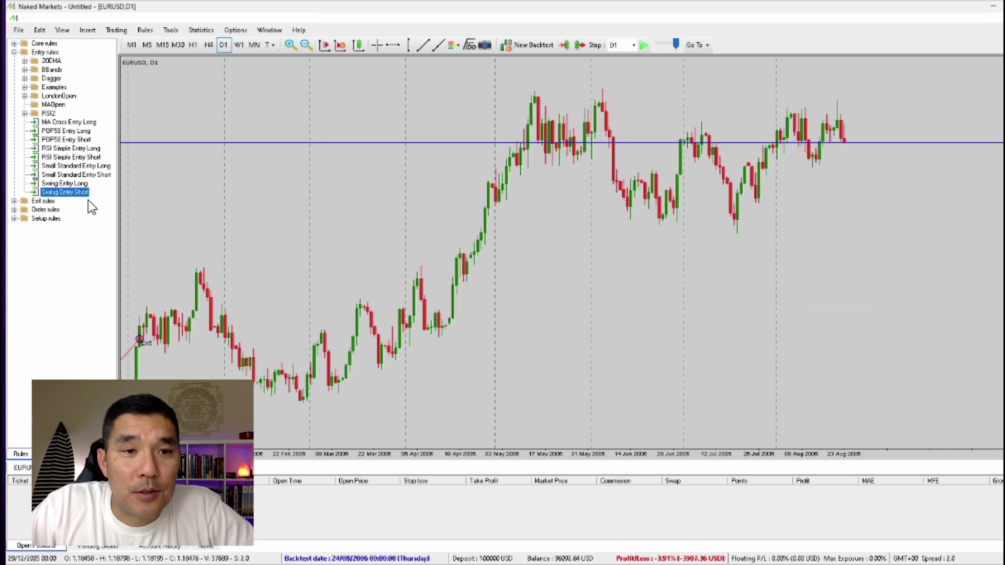
drag(236, 212, 237, 211)
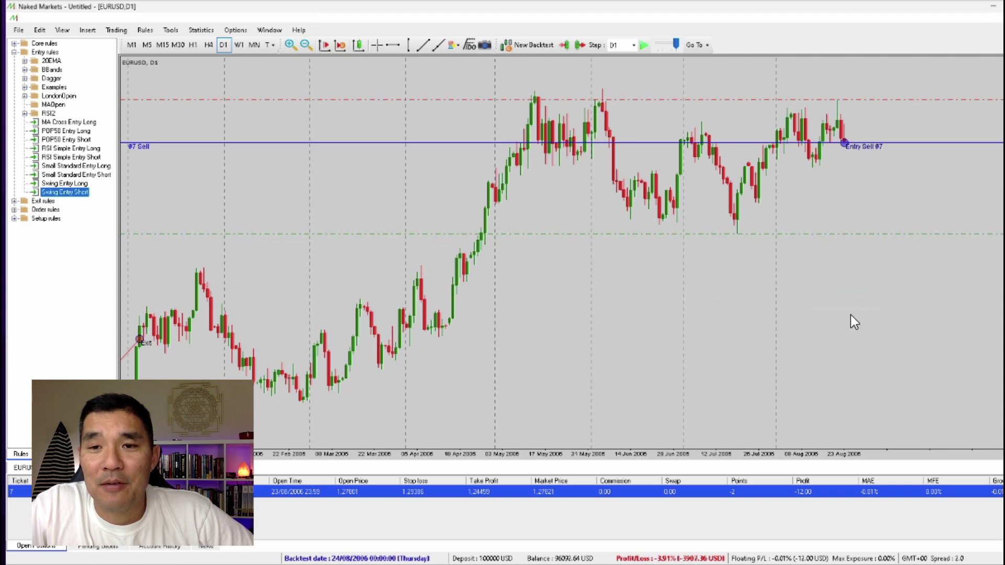
key(space)
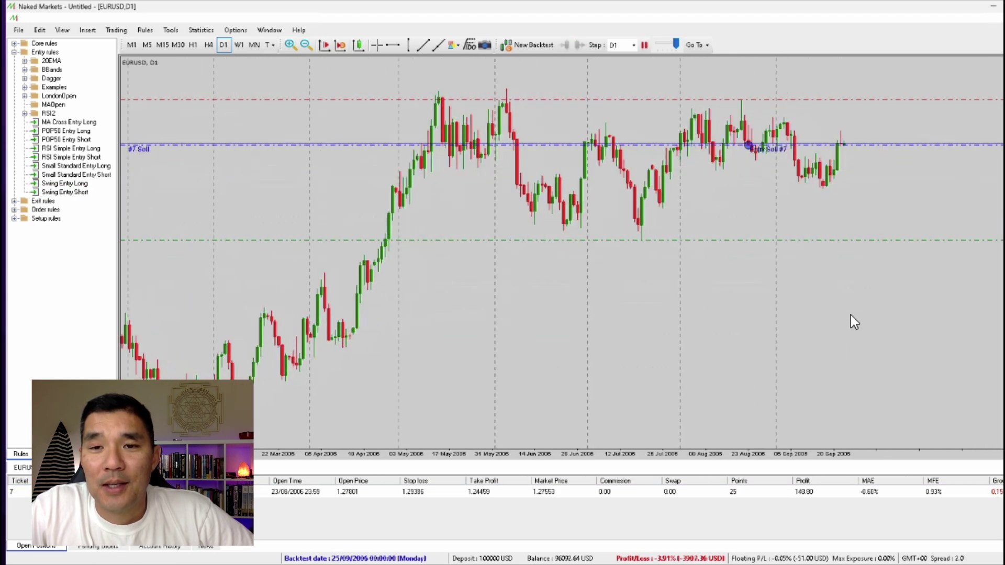
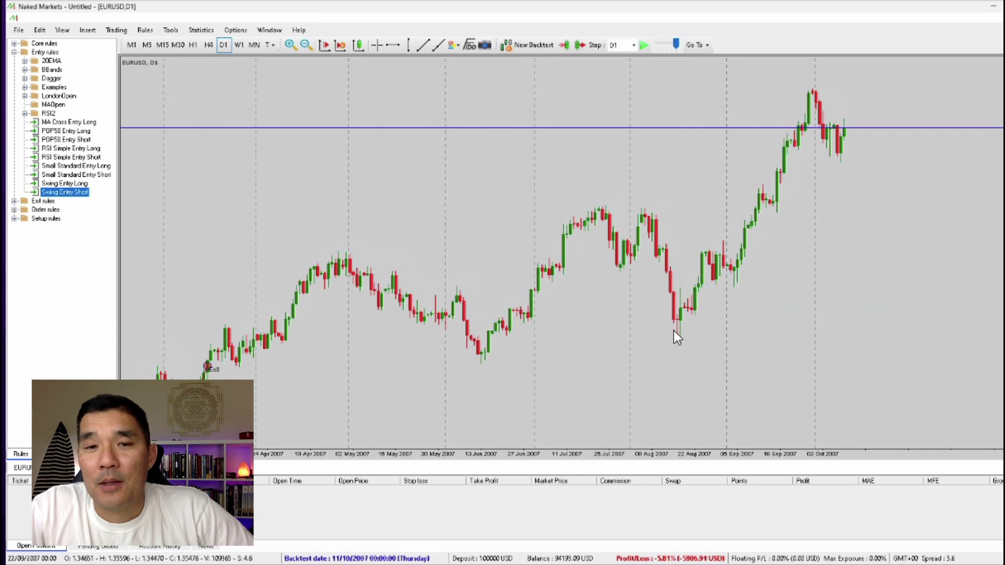
Apply the Swing Entry Short rule to the EURUSD chart at 11/10/2007 to open another sell trade.
right_click(501, 147)
key(Escape)
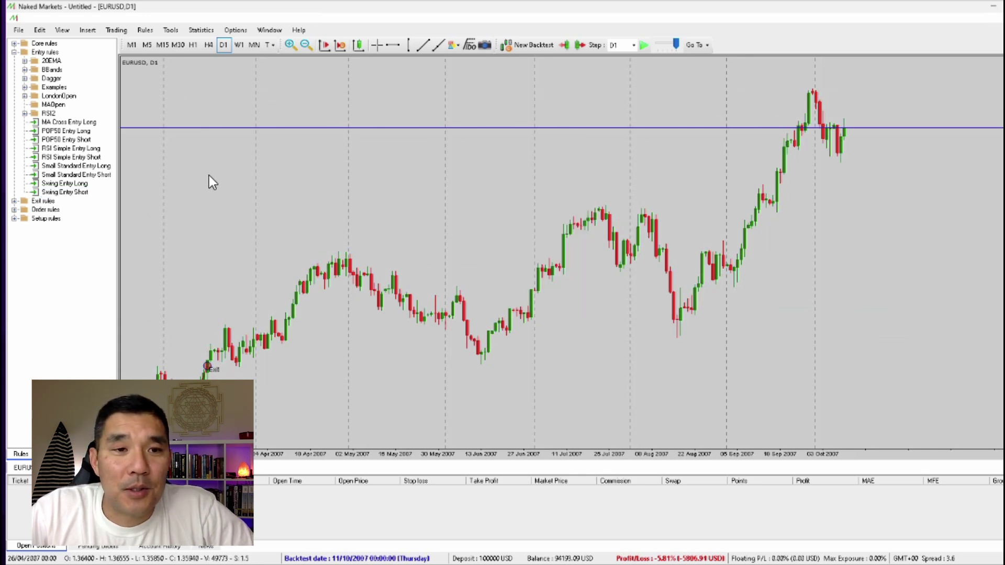
drag(82, 192, 188, 198)
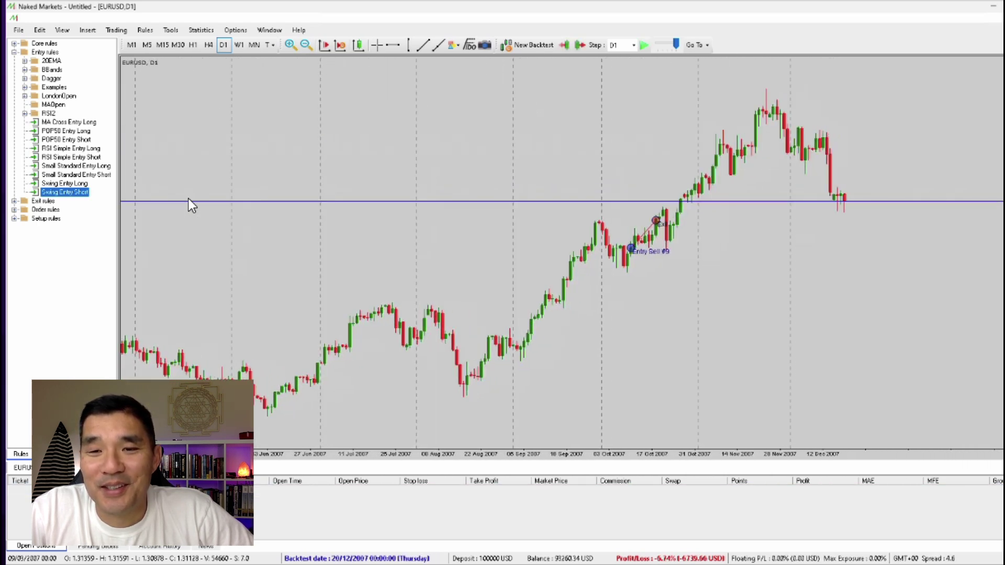
Advance the backtest bar by bar from 20/12/2007 to 01/01/2008.
key(F12)
key(F12)
key(F12)
key(F12)
key(F12)
key(F12)
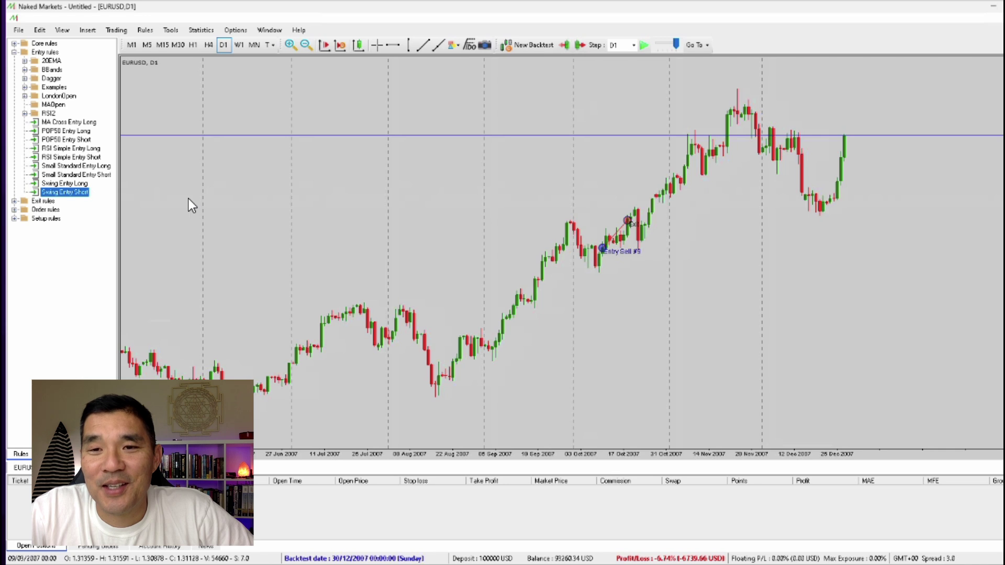
key(F12)
key(F12)
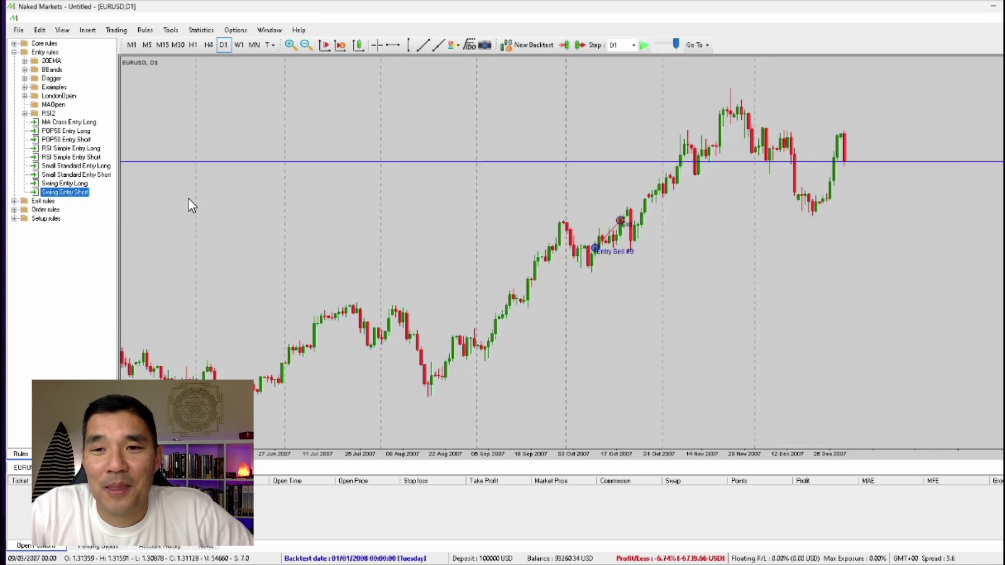
Open a sell trade with the Swing Entry Short rule at 01/01/2008 and resume the backtest to play it out.
drag(83, 194, 203, 215)
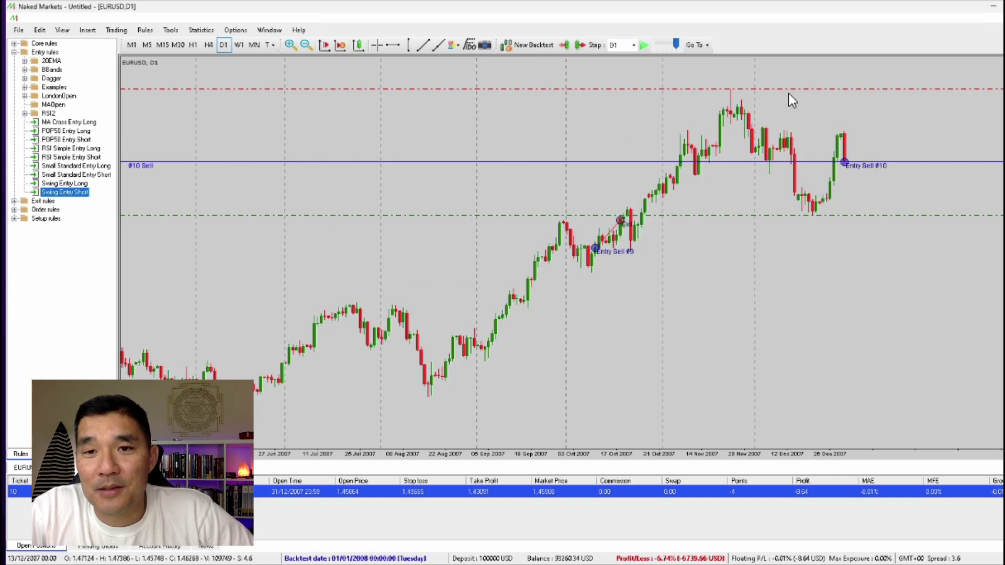
key(space)
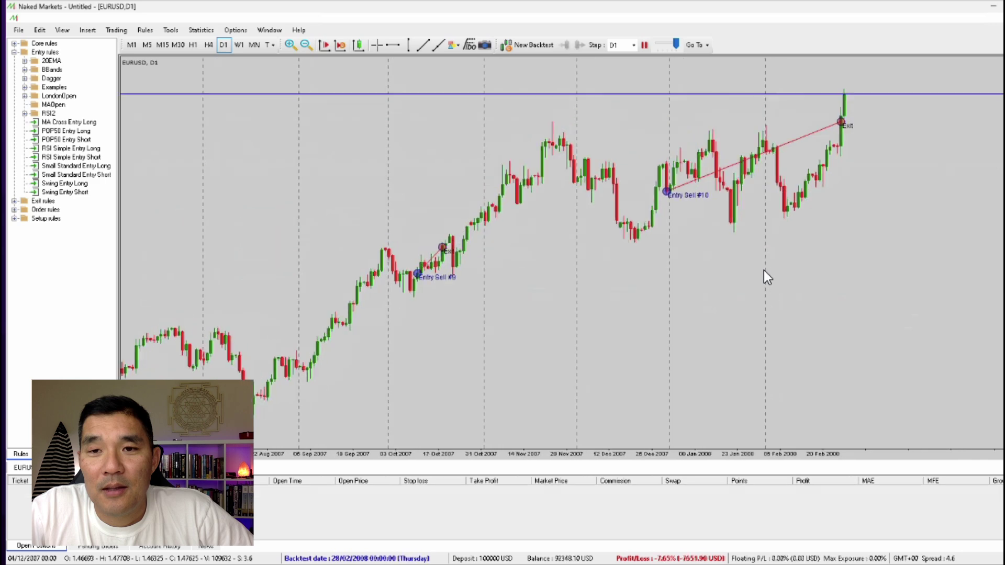
Pause the EURUSD backtest at 11/04/2008.
key(space)
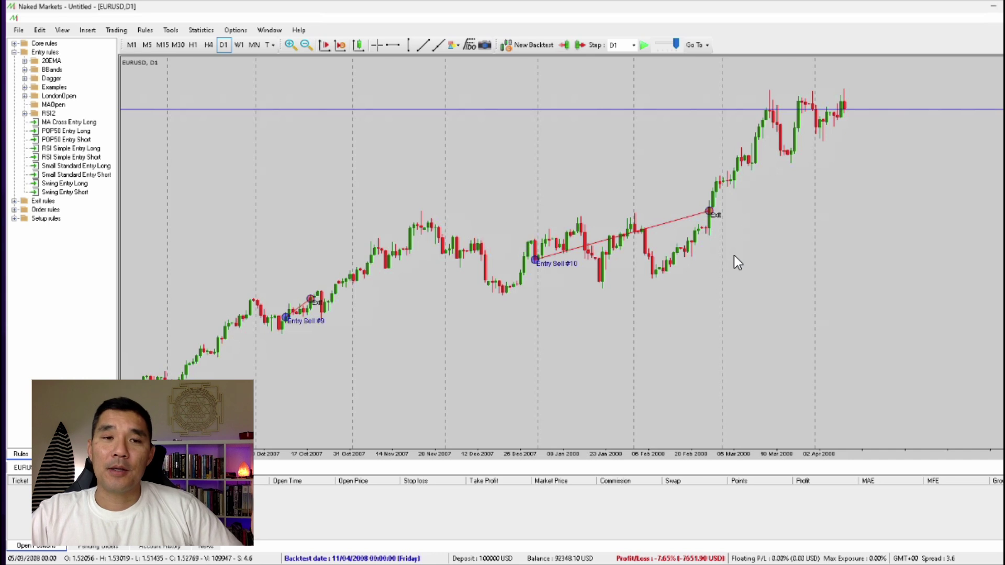
Prepare a manual EURUSD sell order, picking its stop loss just above the recent highs and its take profit at the latest swing low.
right_click(378, 157)
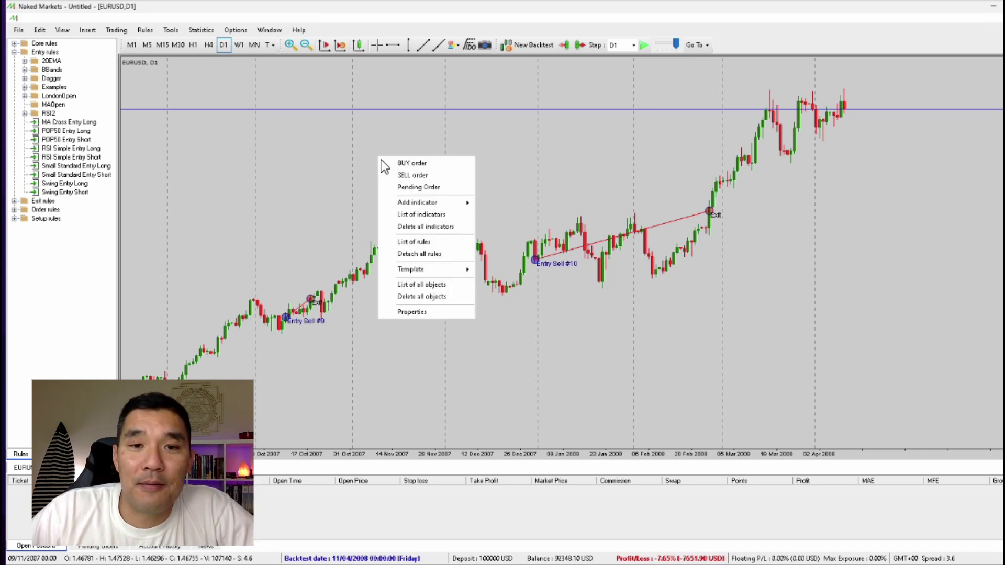
click(391, 173)
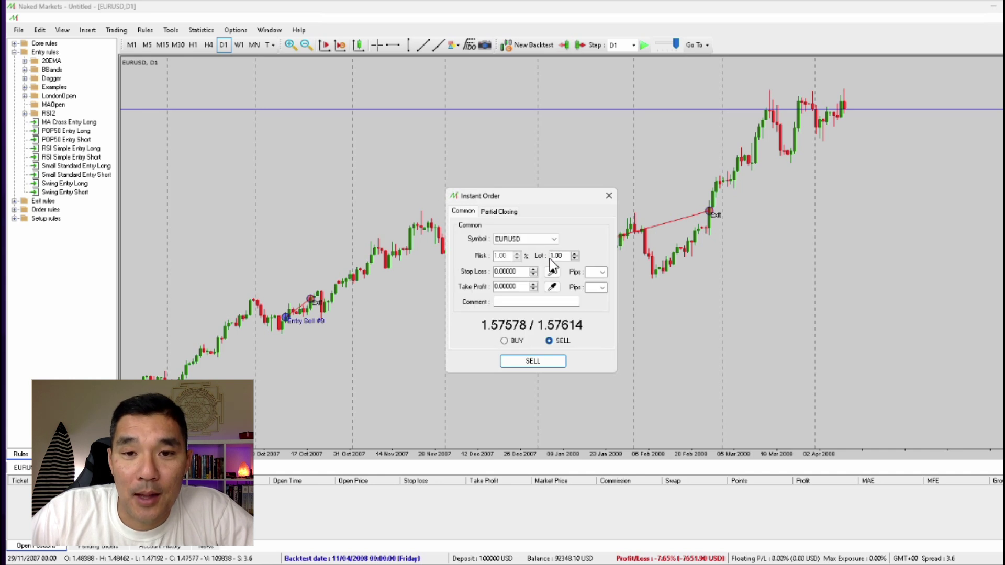
click(552, 271)
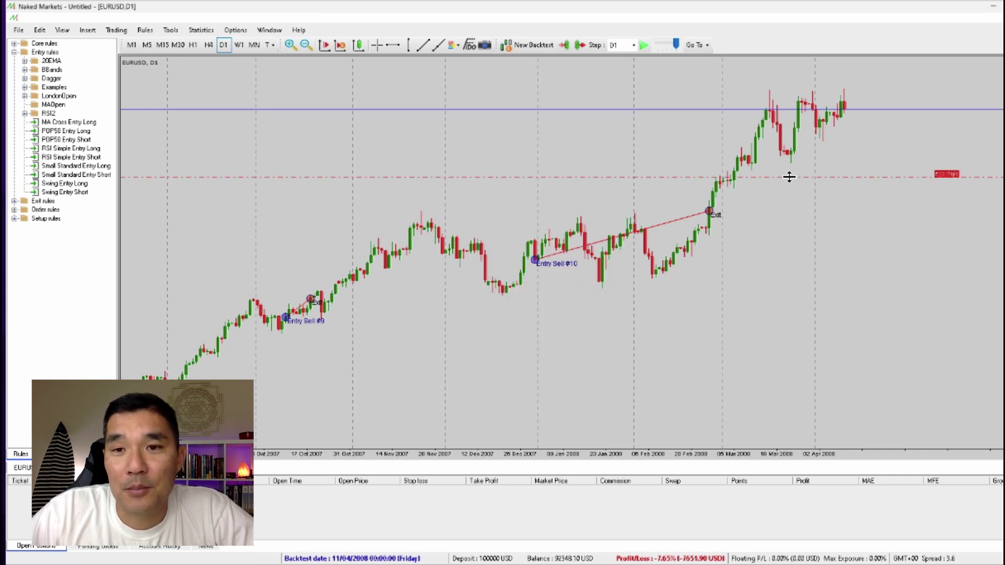
click(816, 84)
click(555, 287)
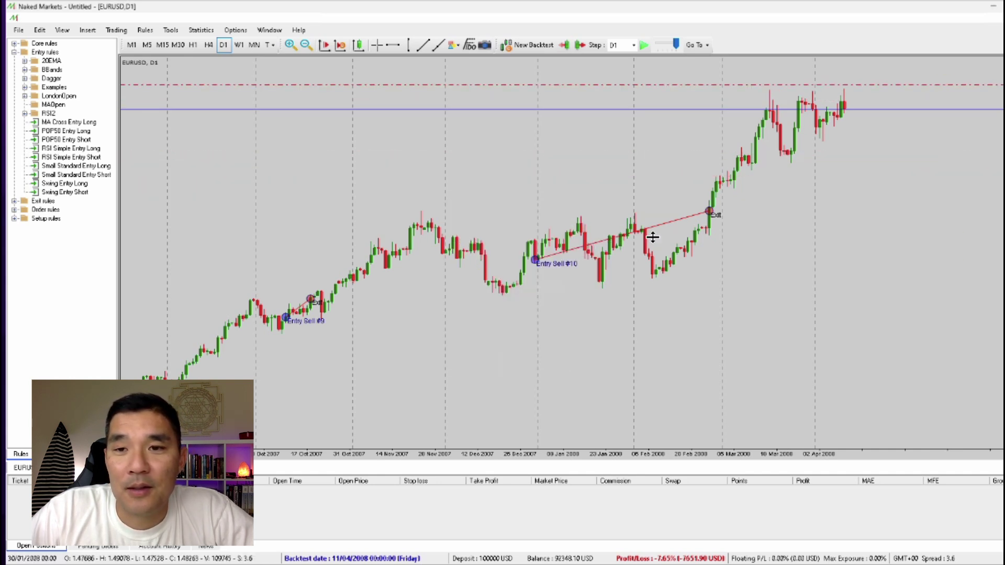
click(790, 159)
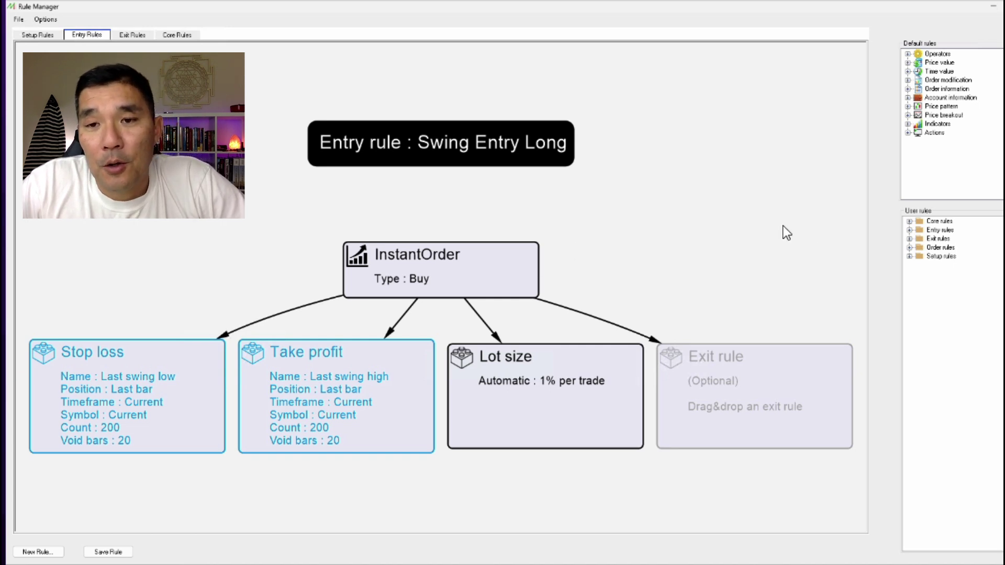
Create a new rule of type CORE named Swing Core Long.
click(910, 222)
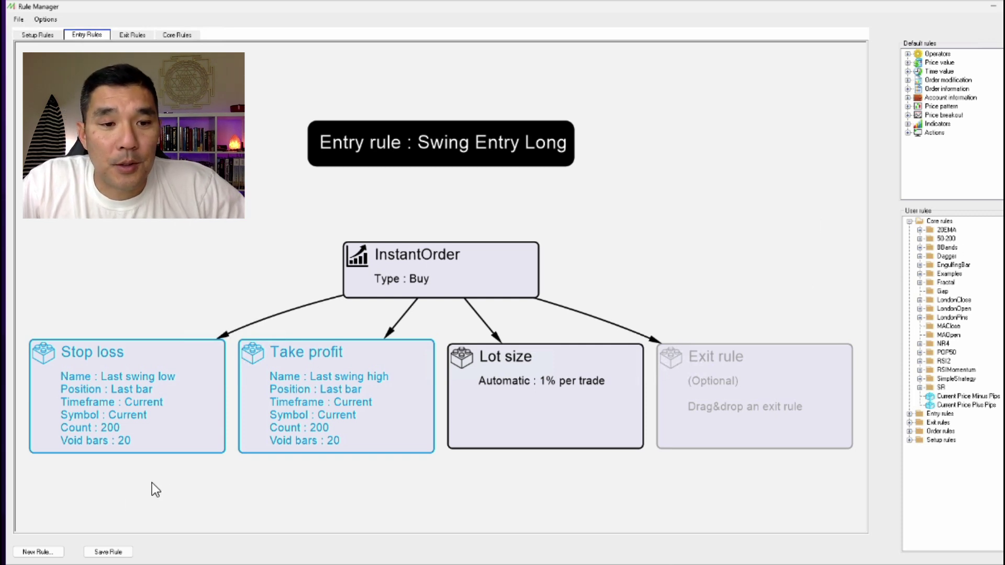
click(52, 553)
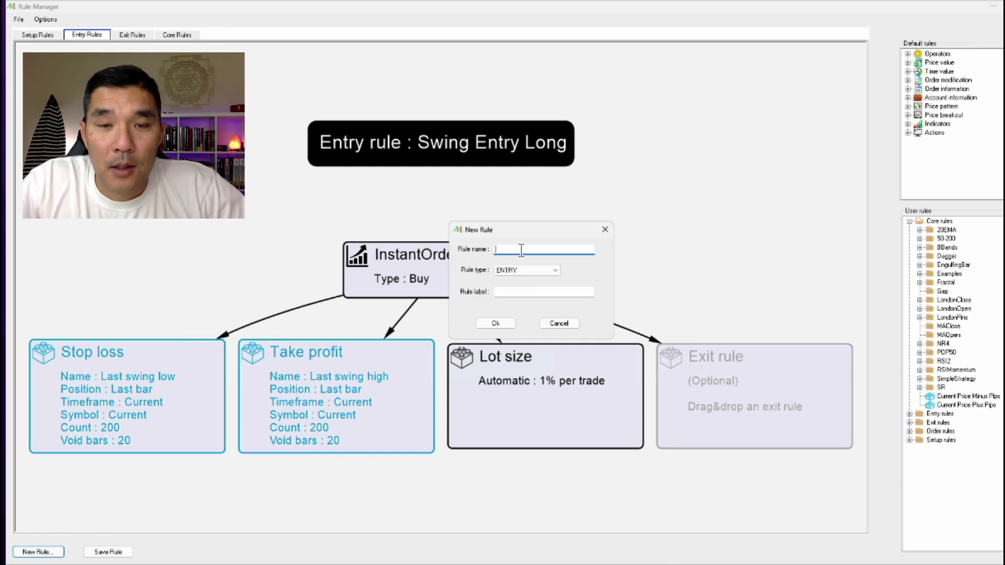
click(529, 269)
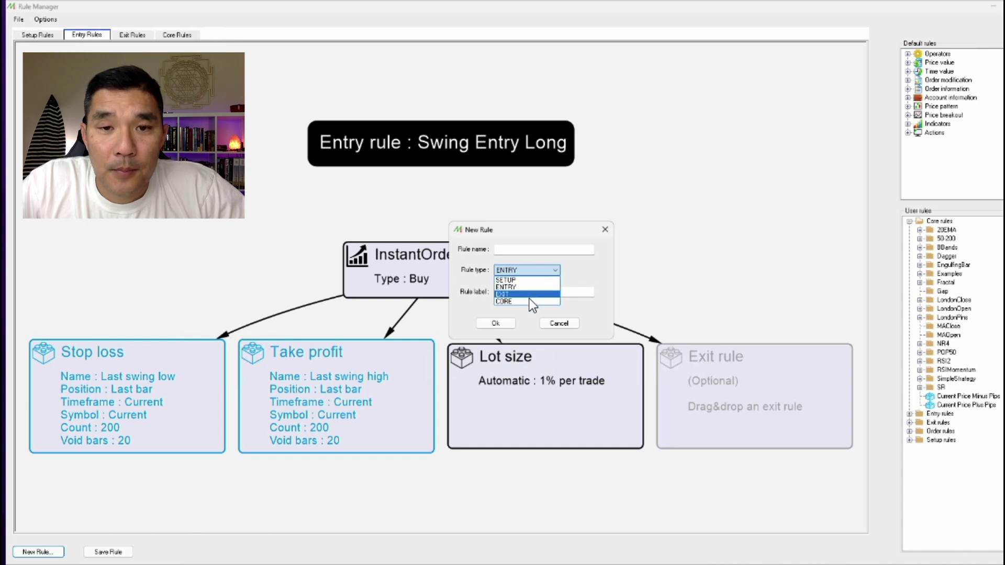
click(533, 302)
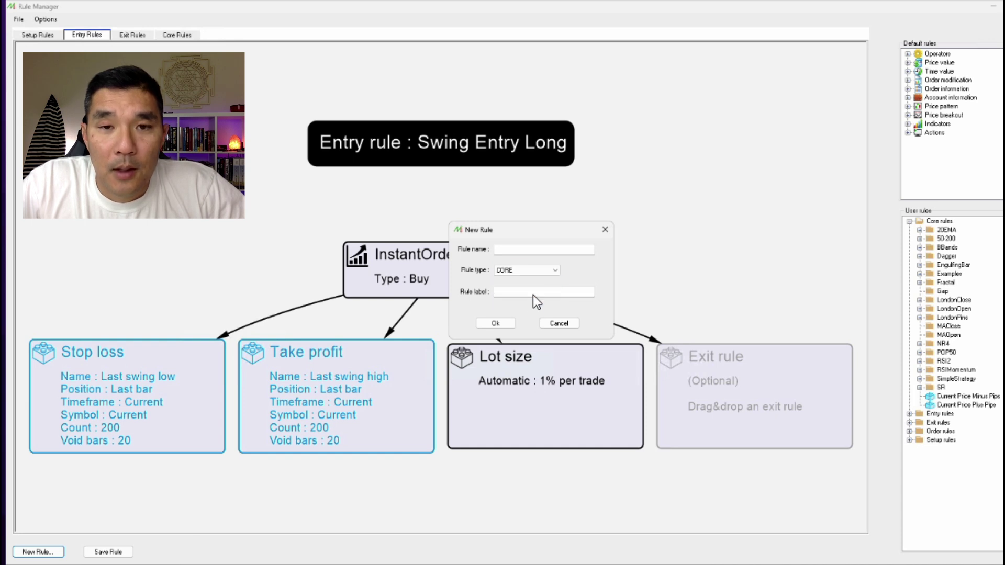
click(536, 251)
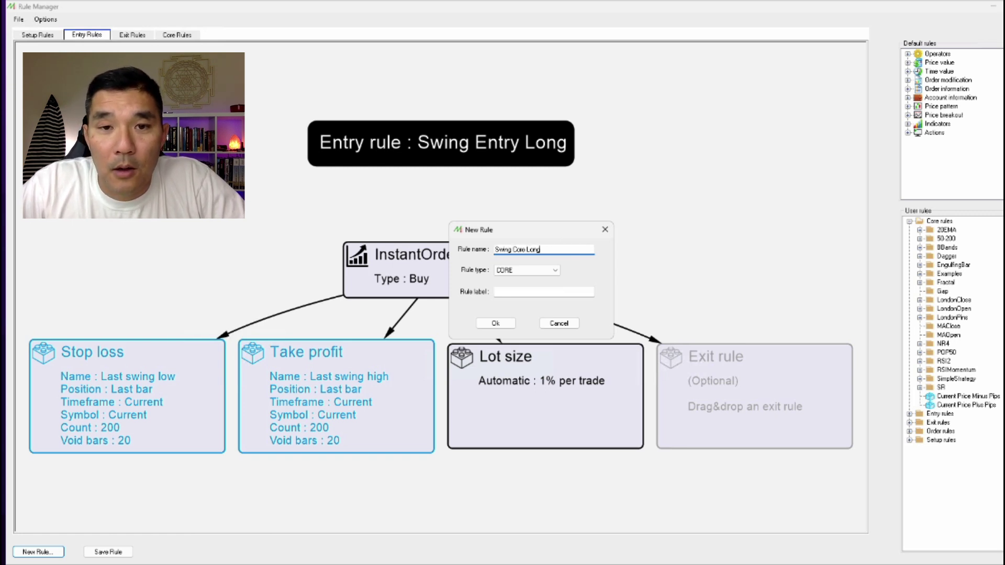
click(502, 320)
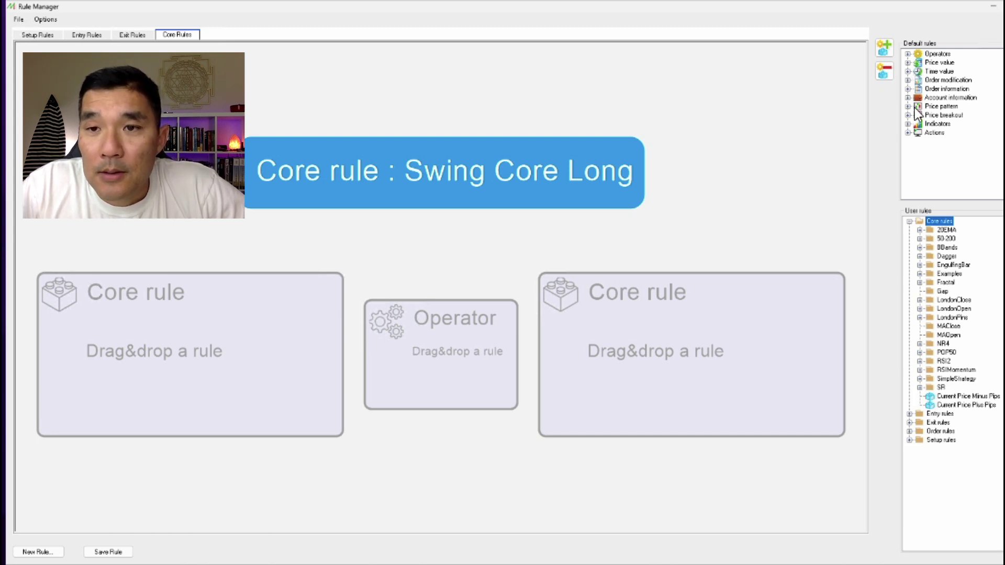
Add Last swing low as the first element of the core rule, with count 200 and 20 void bars.
click(908, 62)
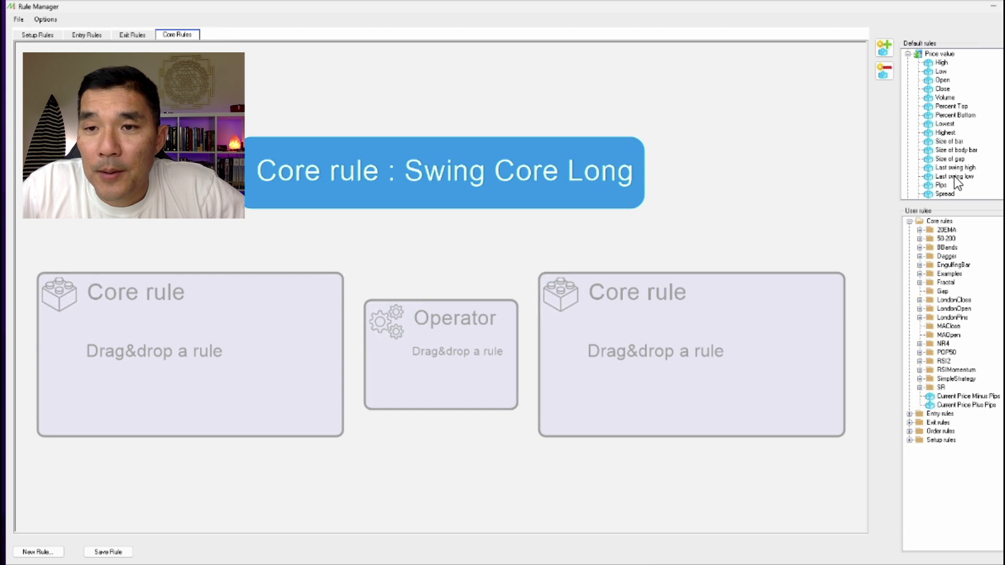
drag(956, 177, 282, 306)
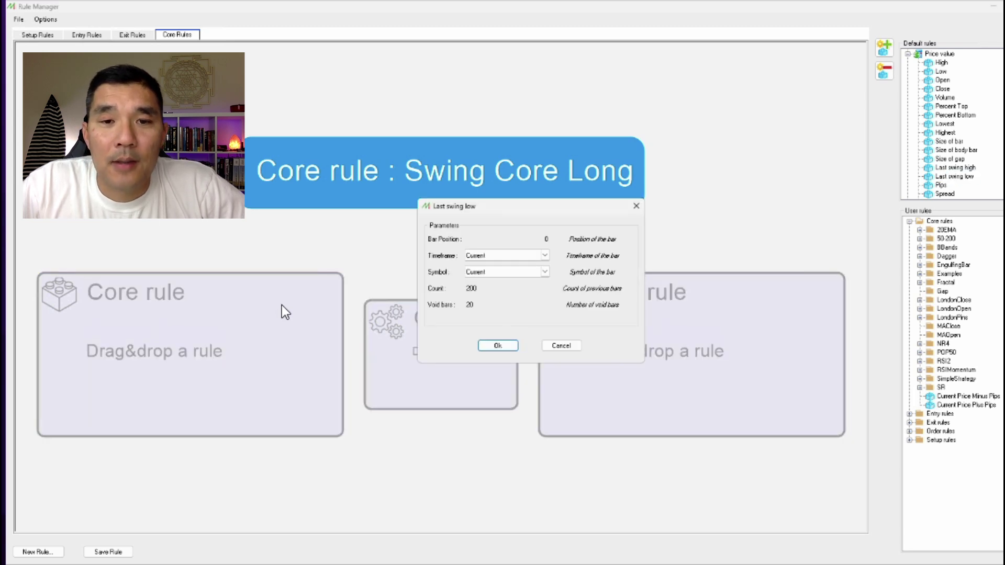
click(494, 347)
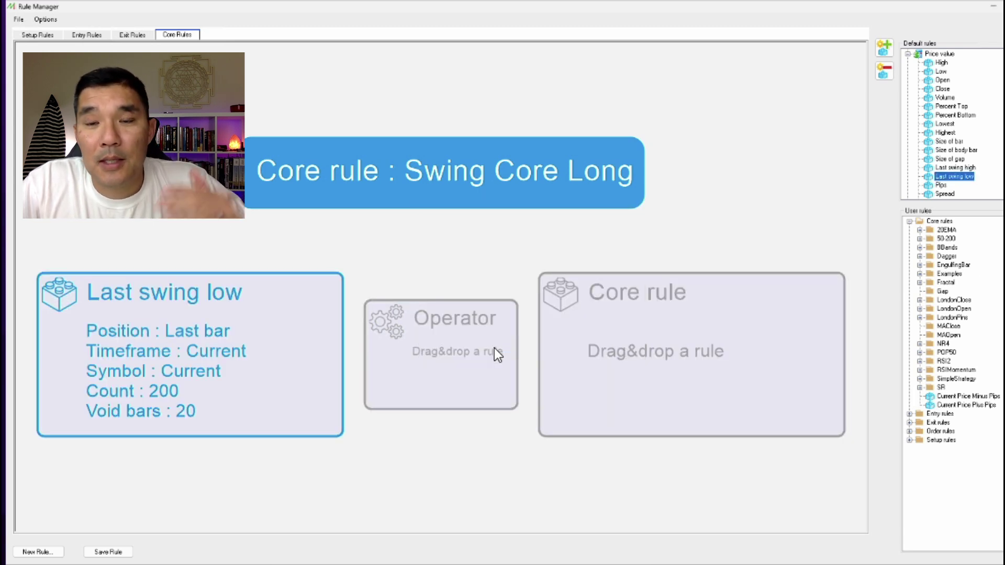
Set the core rule's operator to Substract.
scroll(950, 120, up, 1)
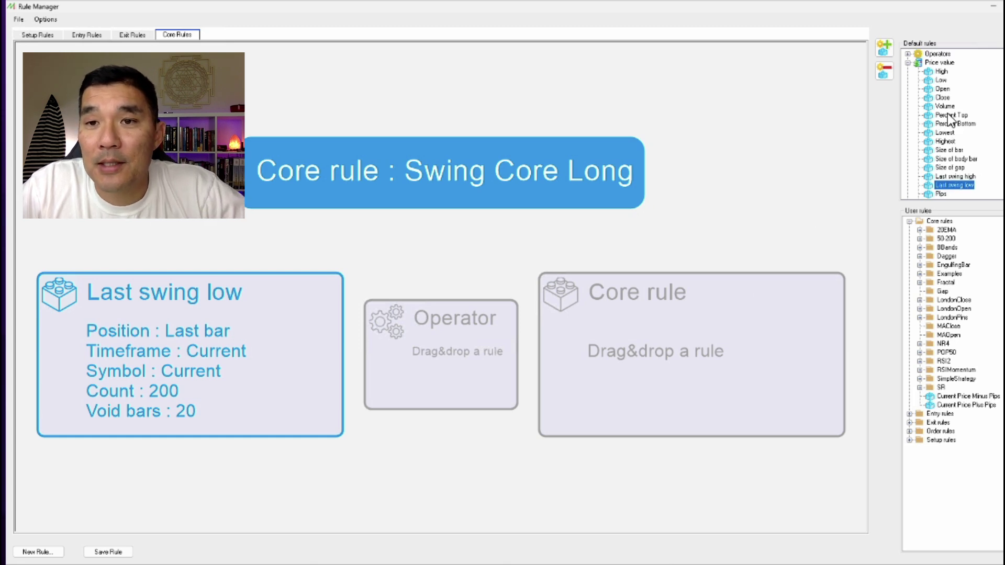
click(918, 55)
click(908, 54)
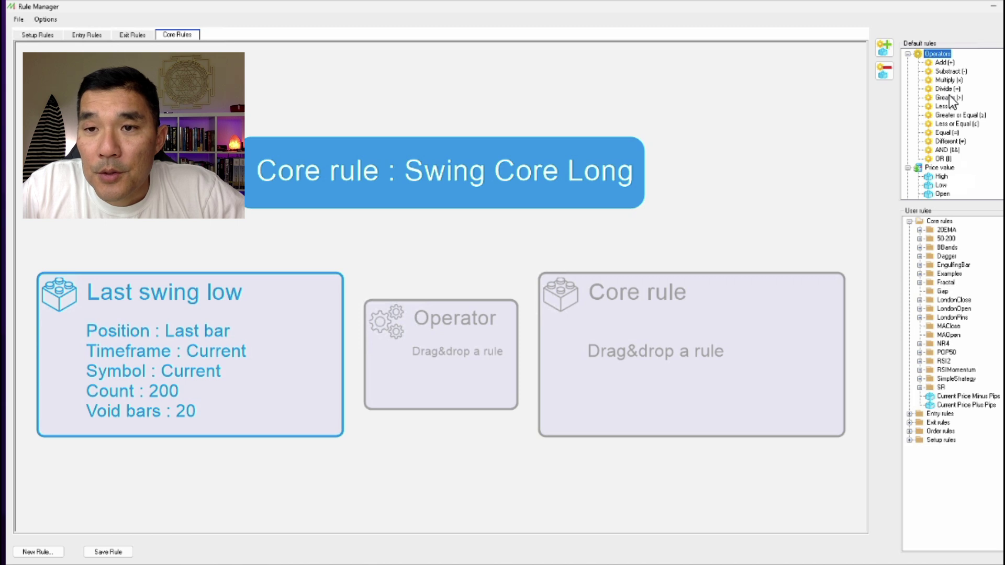
drag(950, 71, 476, 330)
Add Pips with NbPips 10 as the second element of Swing Core Long and save the rule.
scroll(926, 165, down, 4)
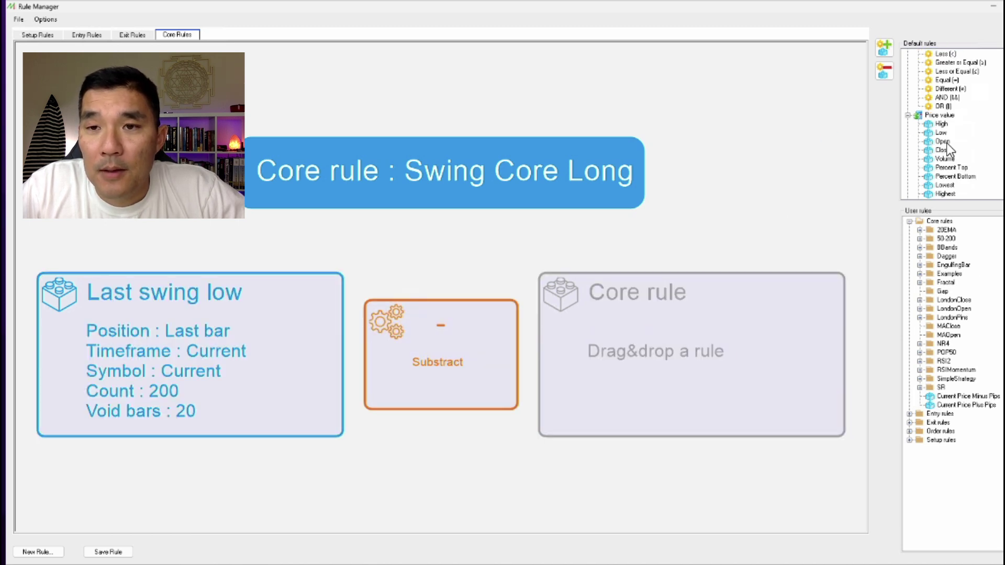
scroll(954, 138, down, 3)
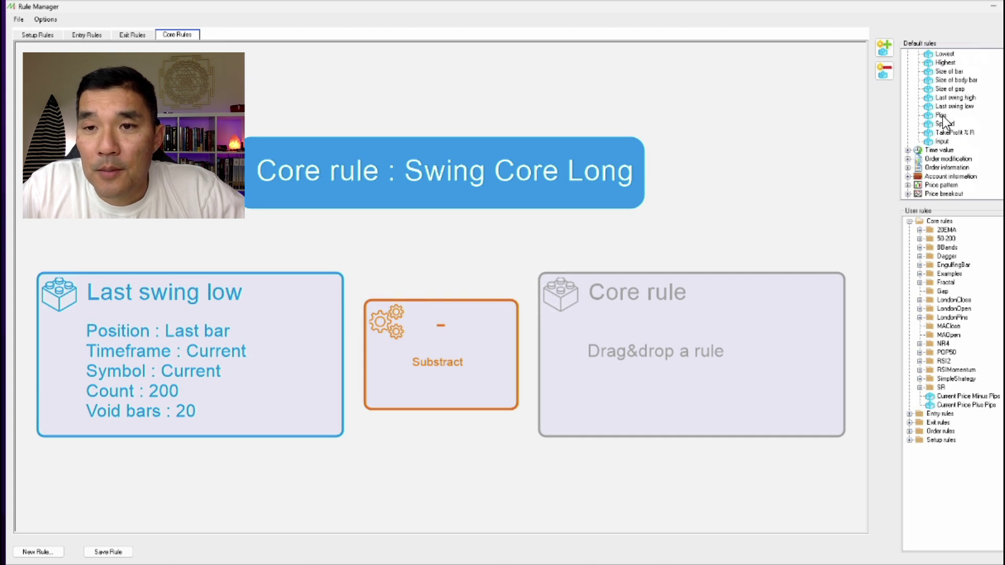
click(941, 115)
drag(942, 115, 768, 340)
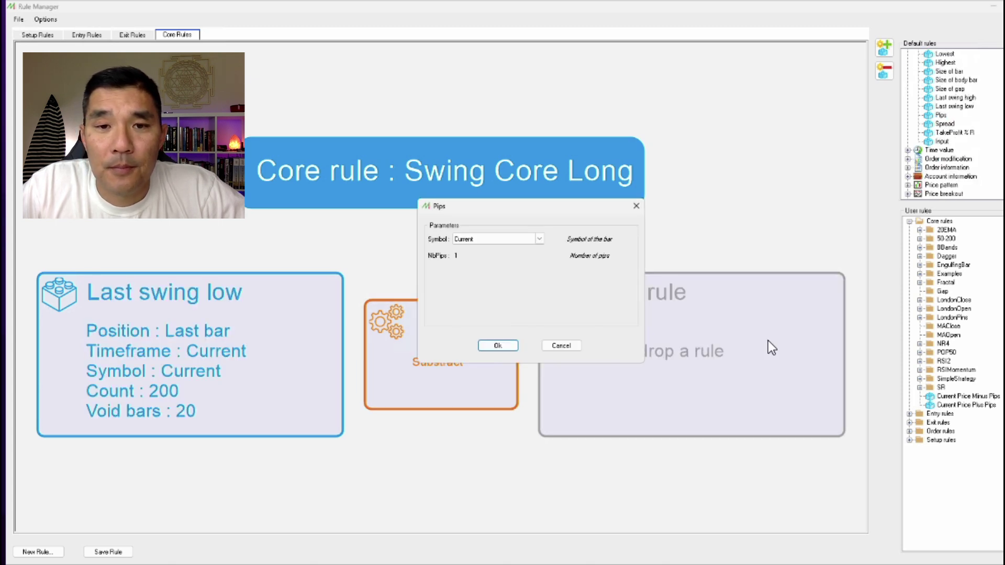
click(487, 256)
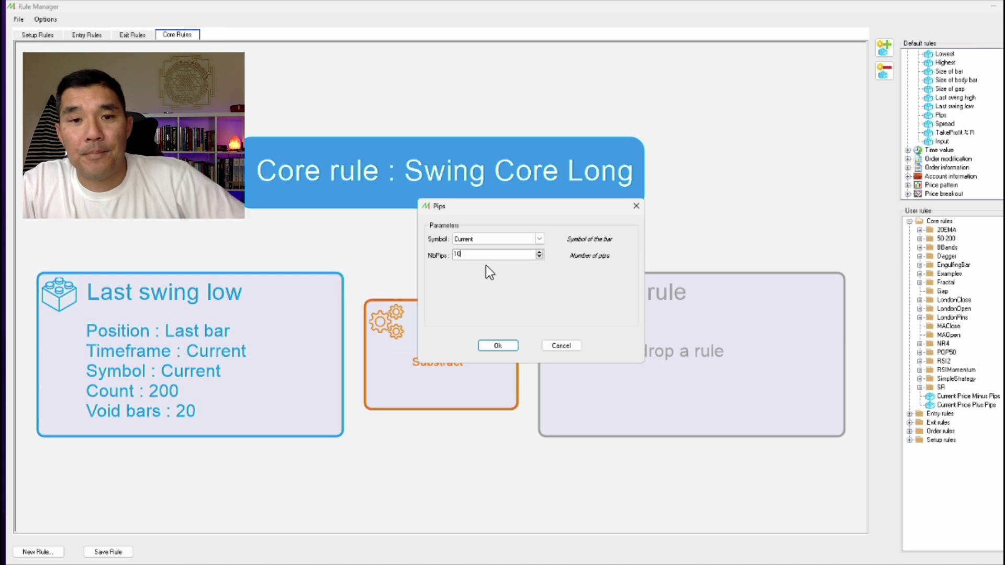
click(508, 346)
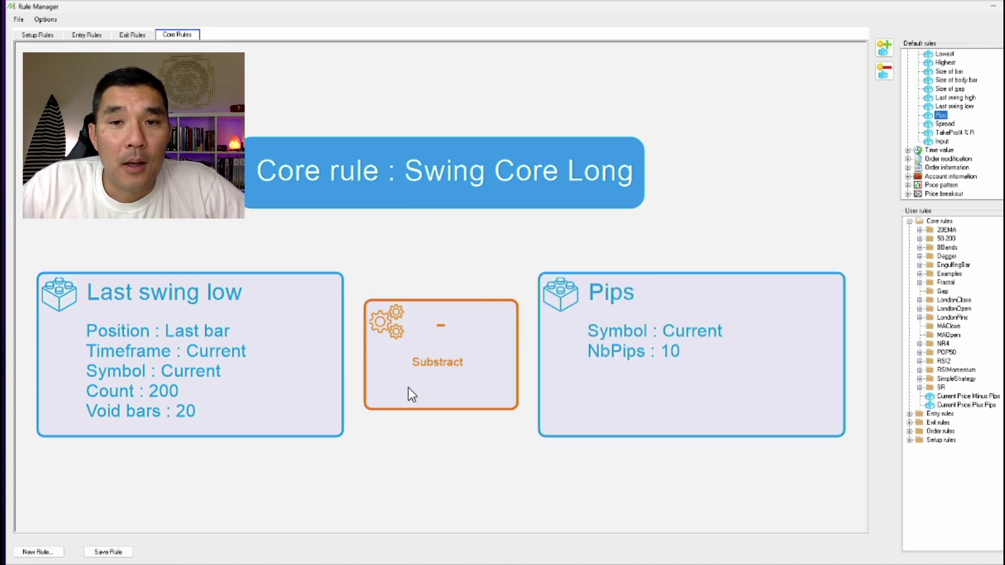
click(116, 554)
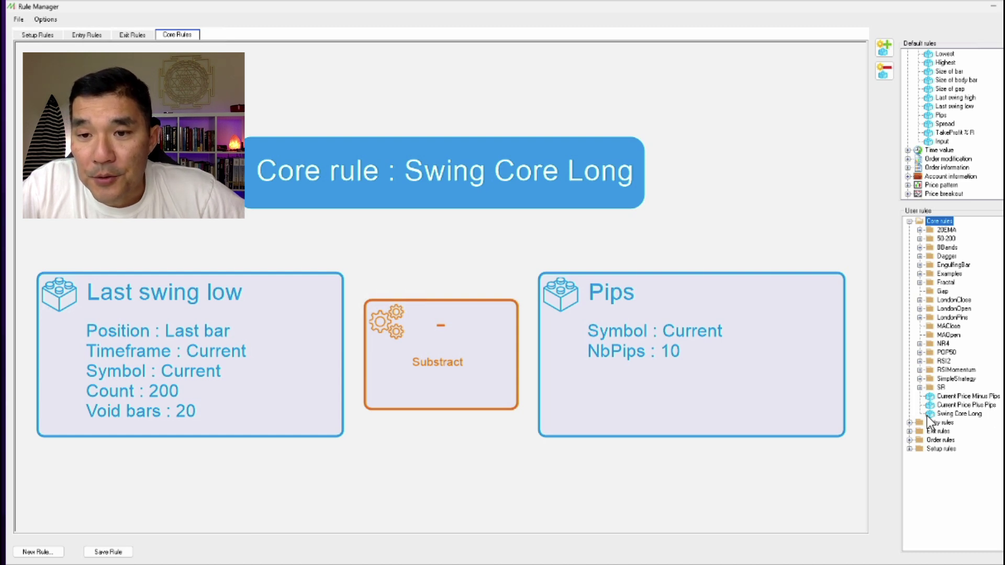
Open the Swing Entry Long rule and replace its stop loss with the Swing Core Long core rule.
click(910, 423)
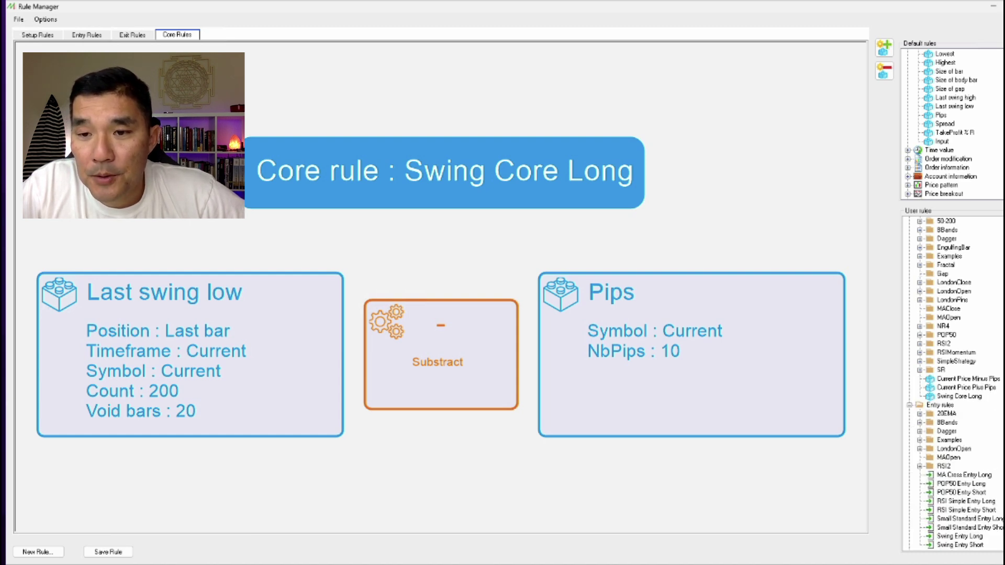
scroll(988, 471, down, 2)
double_click(982, 511)
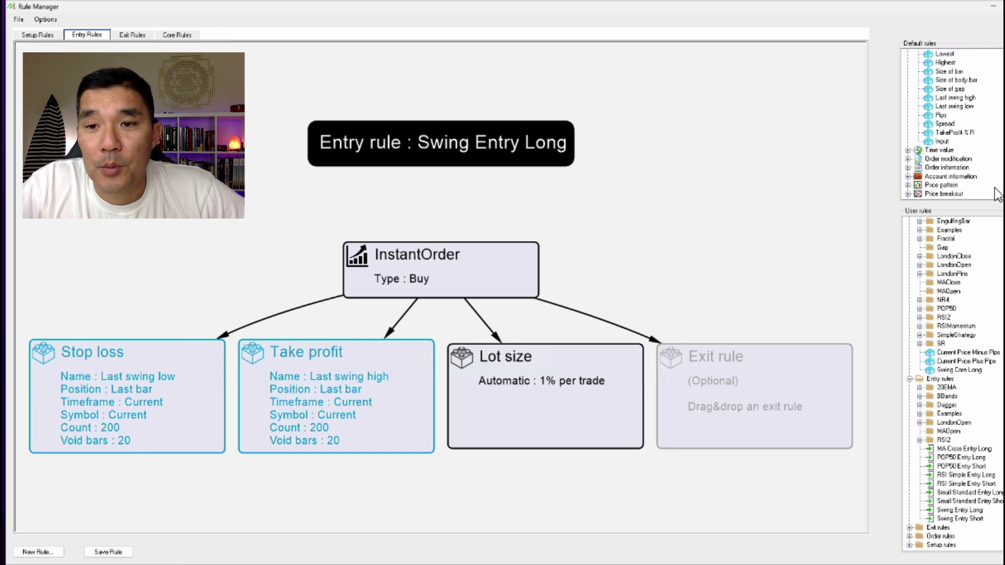
drag(966, 370, 153, 406)
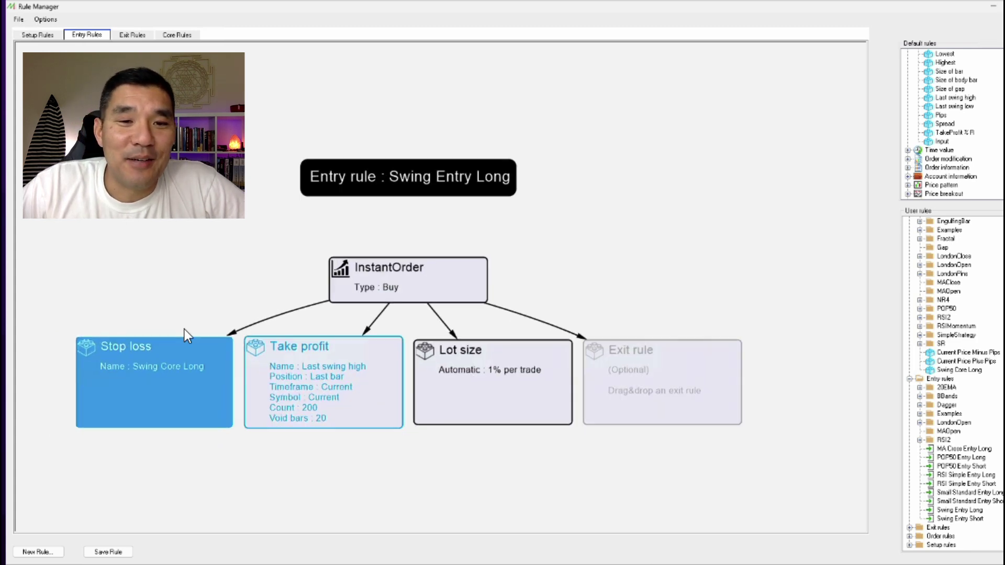
Expand the stop loss block to check its components, then collapse it and save the Swing Entry Long rule.
click(161, 366)
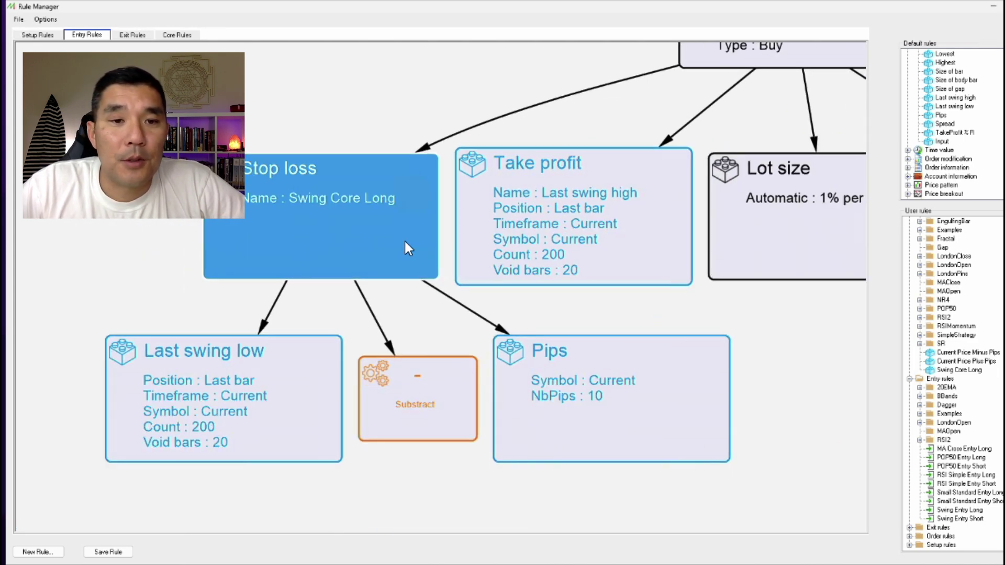
scroll(406, 238, down, 2)
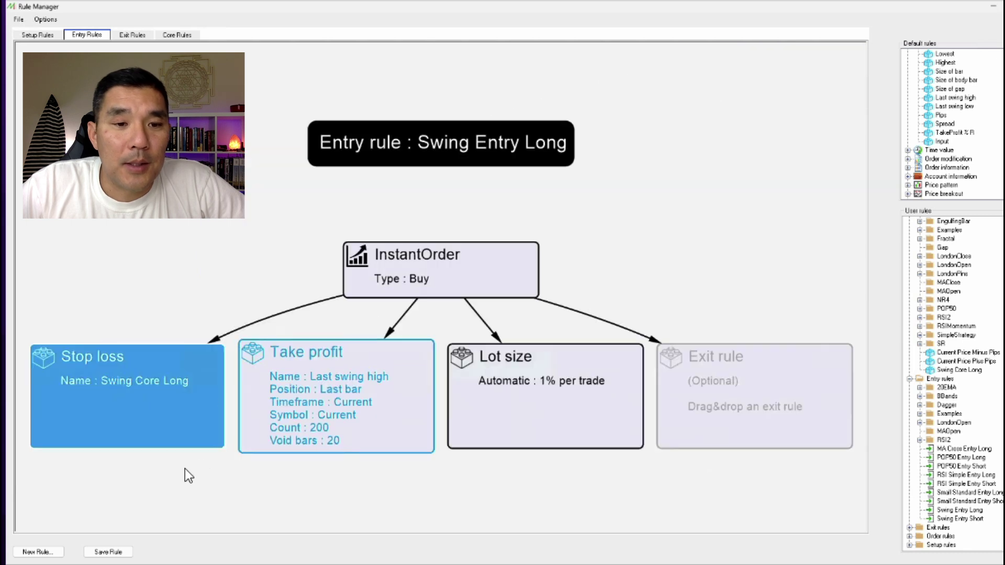
click(118, 554)
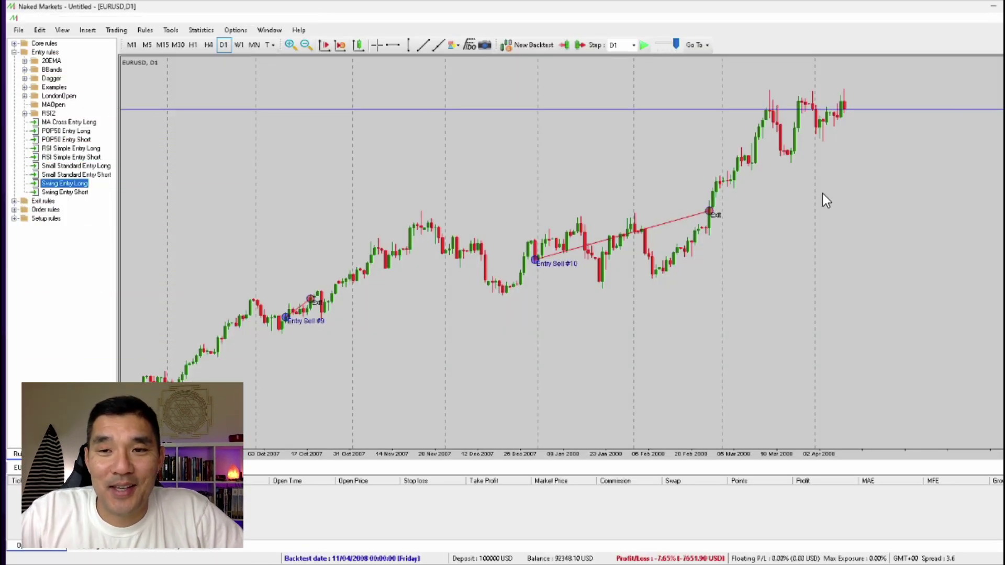
Resume the EURUSD backtest, pause it in June 2008, and advance bar by bar to 18/06/2008.
click(790, 241)
key(space)
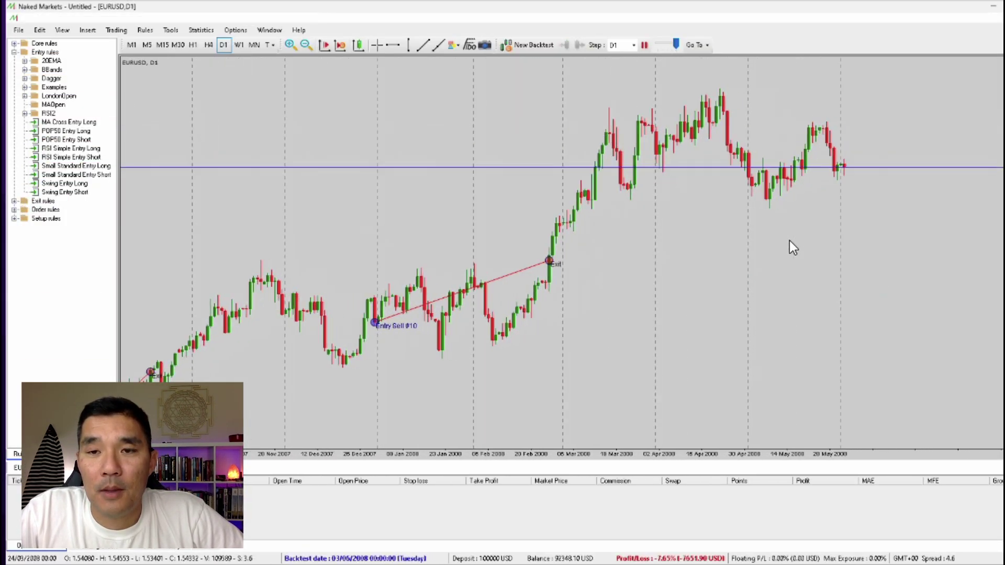
key(space)
key(F12)
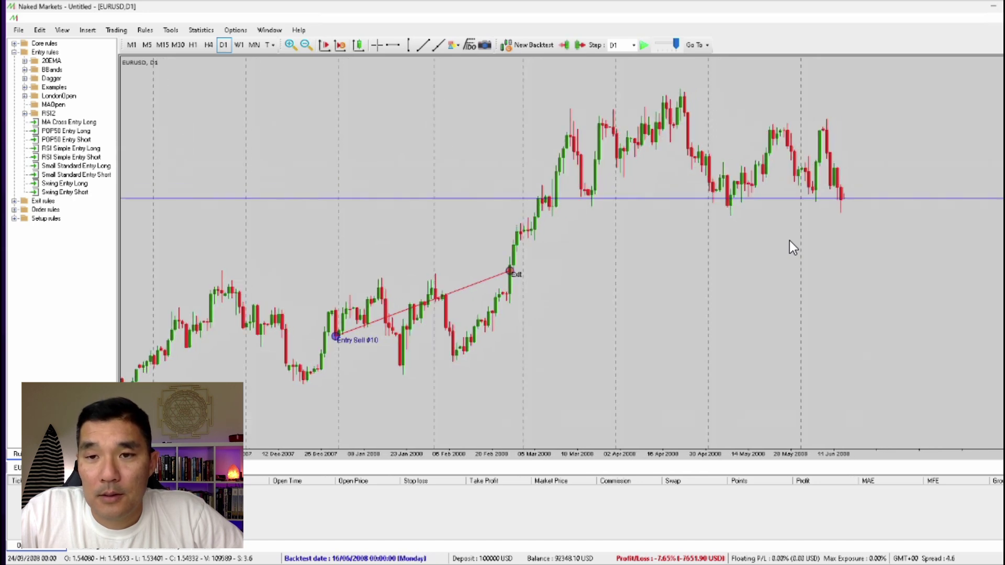
key(F12)
key(F12)
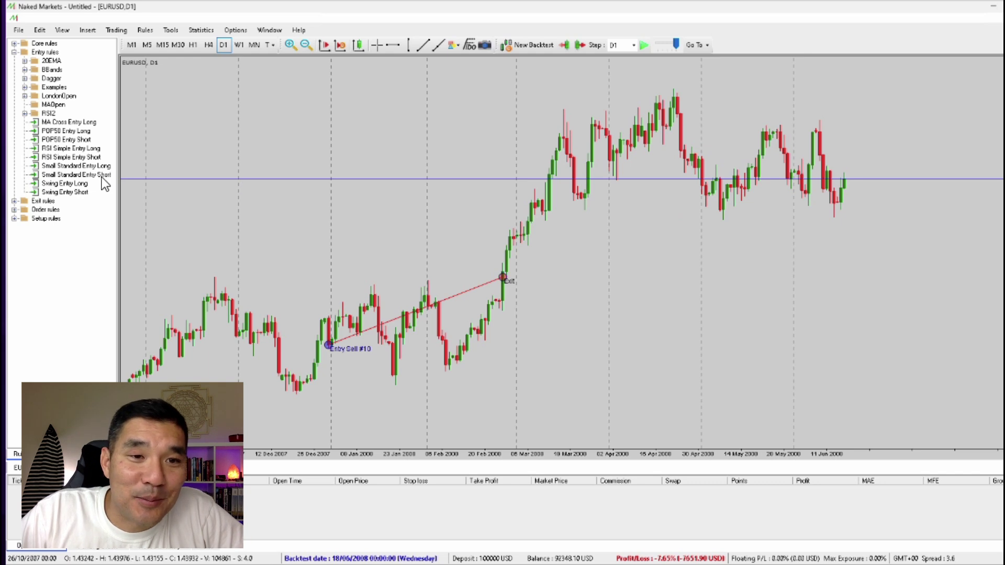
Apply the updated Swing Entry Long rule to the EURUSD chart at 18/06/2008 to open a buy trade.
click(84, 183)
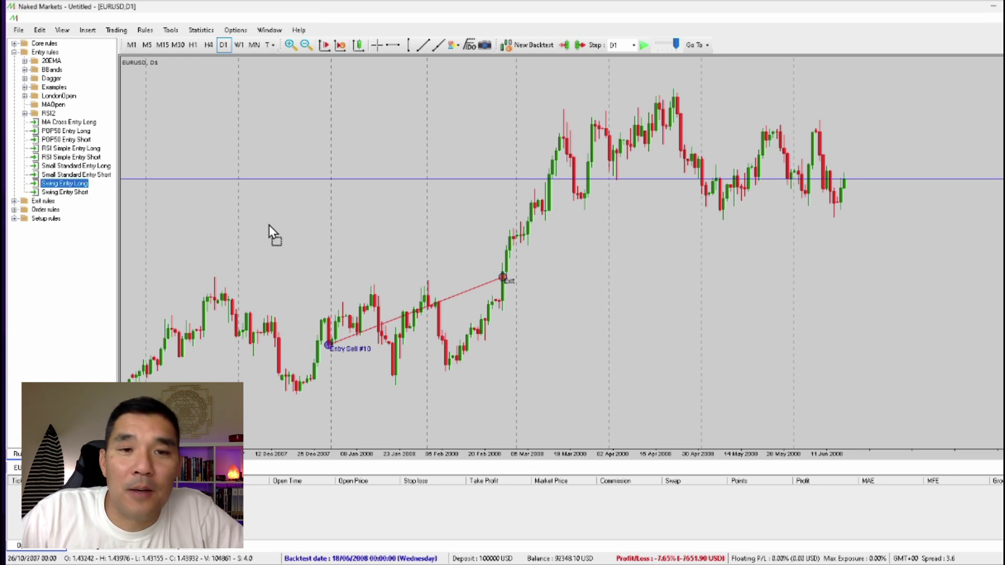
drag(296, 232, 296, 232)
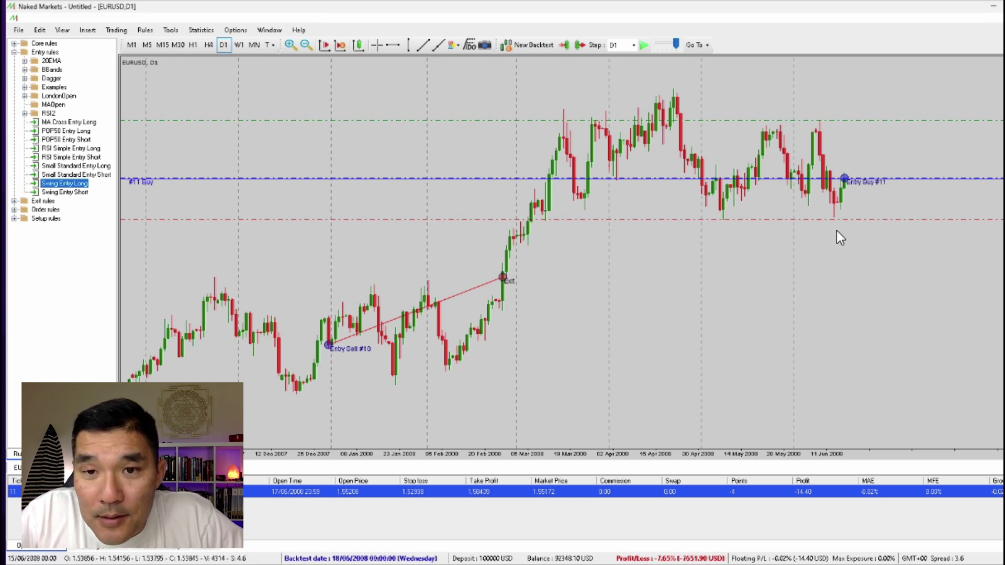
click(831, 278)
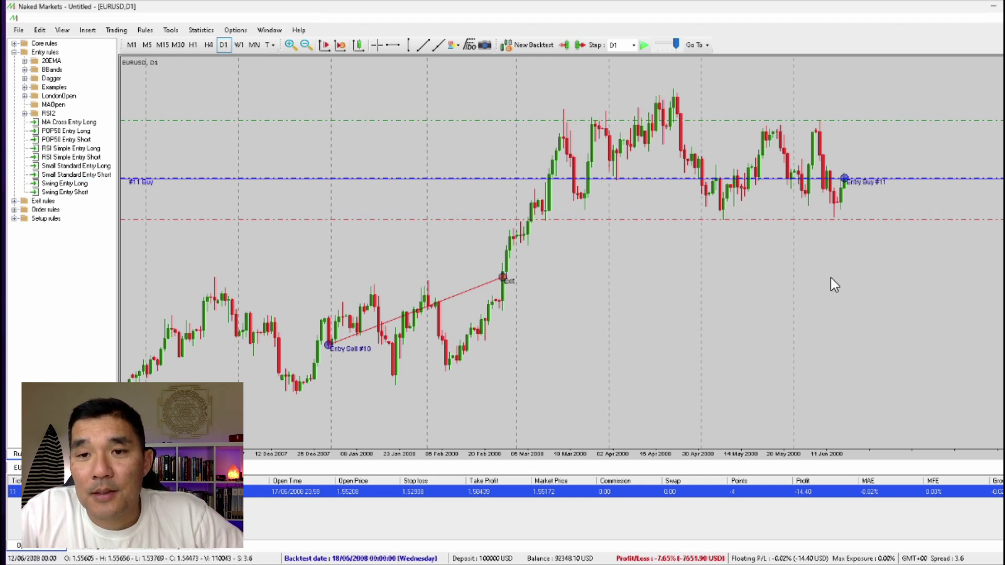
Resume the EURUSD daily backtest and let it run past the open trade's exit, pausing it in November 2008.
key(space)
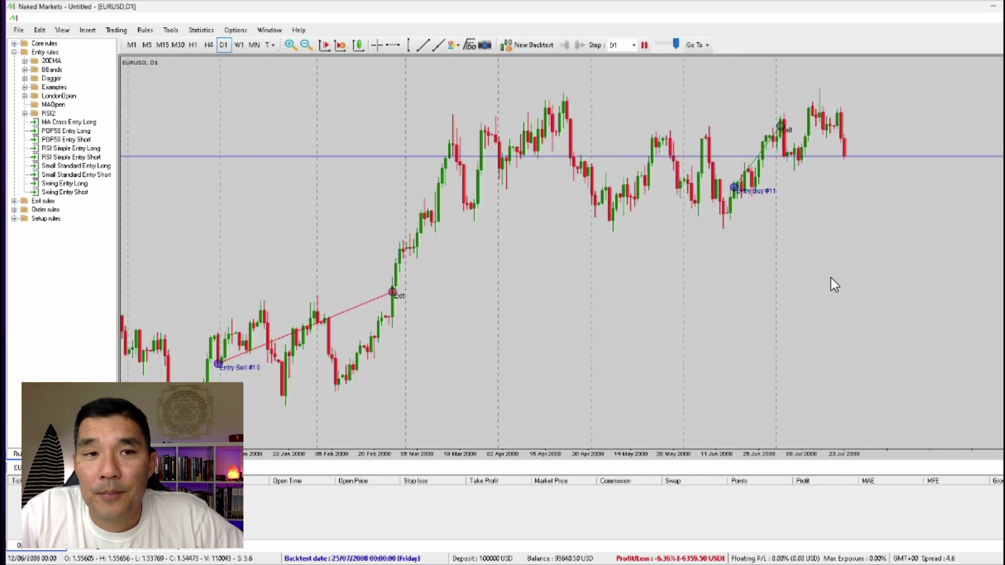
key(space)
key(space)
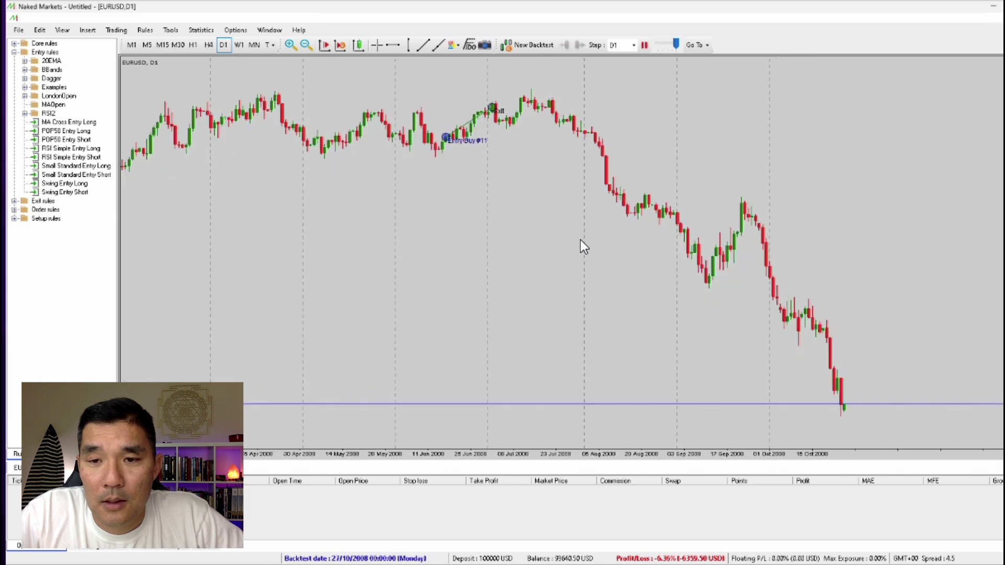
key(space)
Advance the backtest bar by bar to 25/11/2008 and apply the Swing Entry Long rule to open a buy trade.
key(Right)
key(Right)
key(Right)
key(Right)
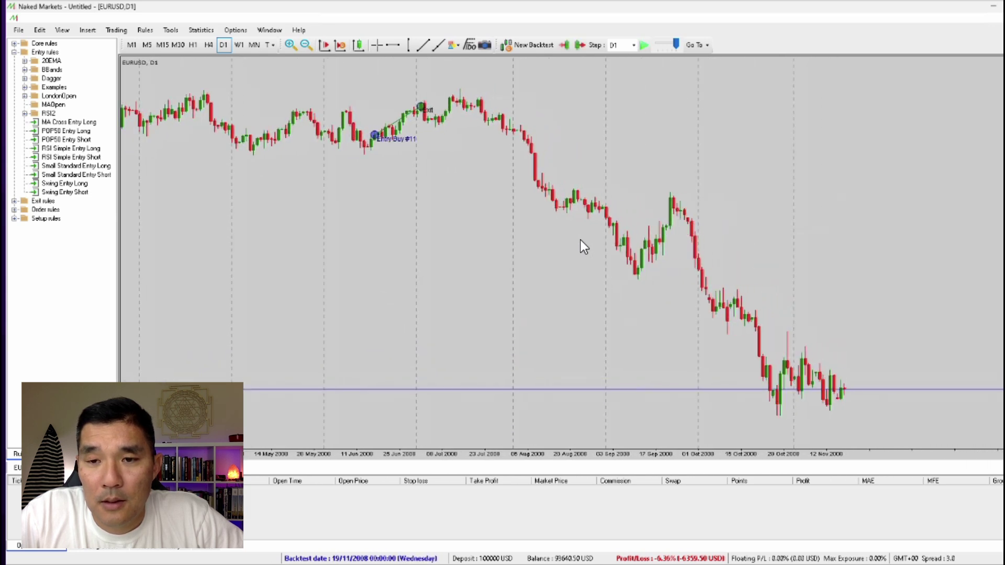
key(Right)
key(Right)
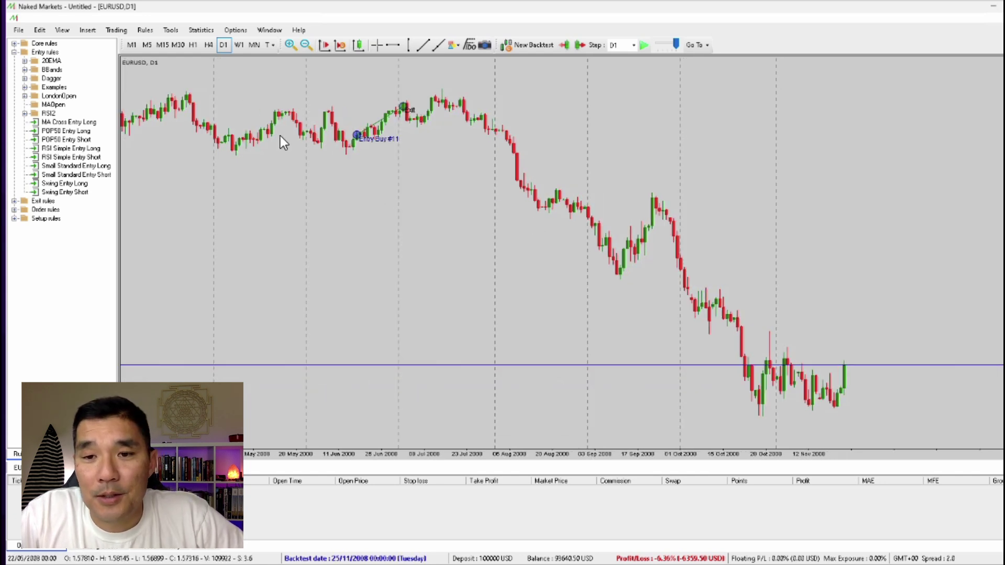
click(86, 185)
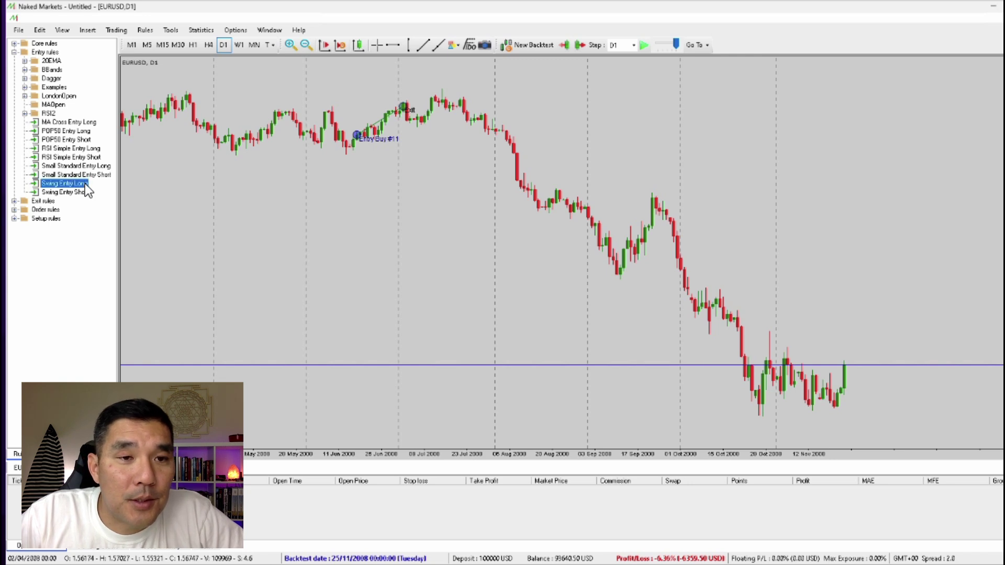
drag(83, 185, 312, 222)
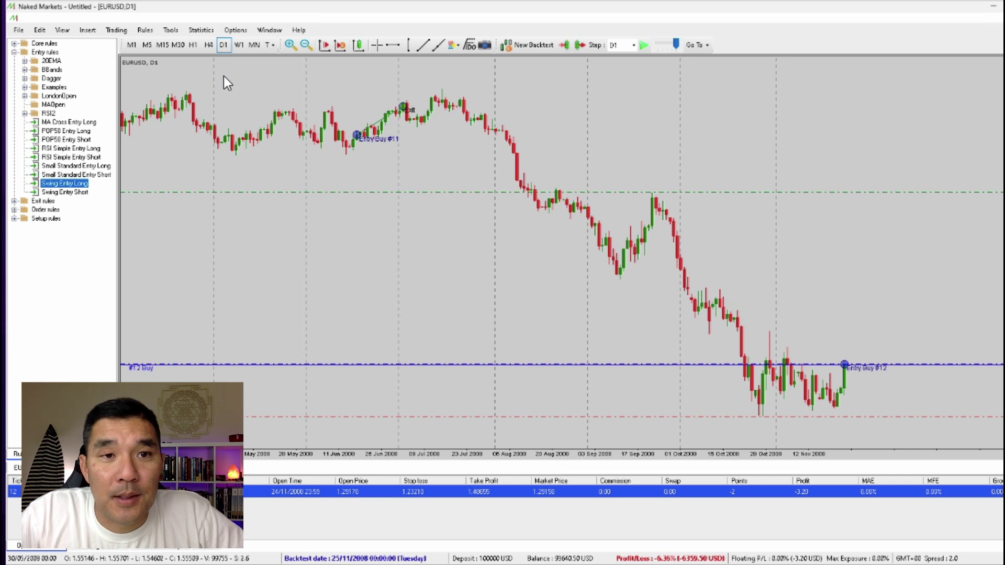
Compare the trade's stop loss with the price history back to late October 2008 on the H1 chart, and return to D1.
click(193, 46)
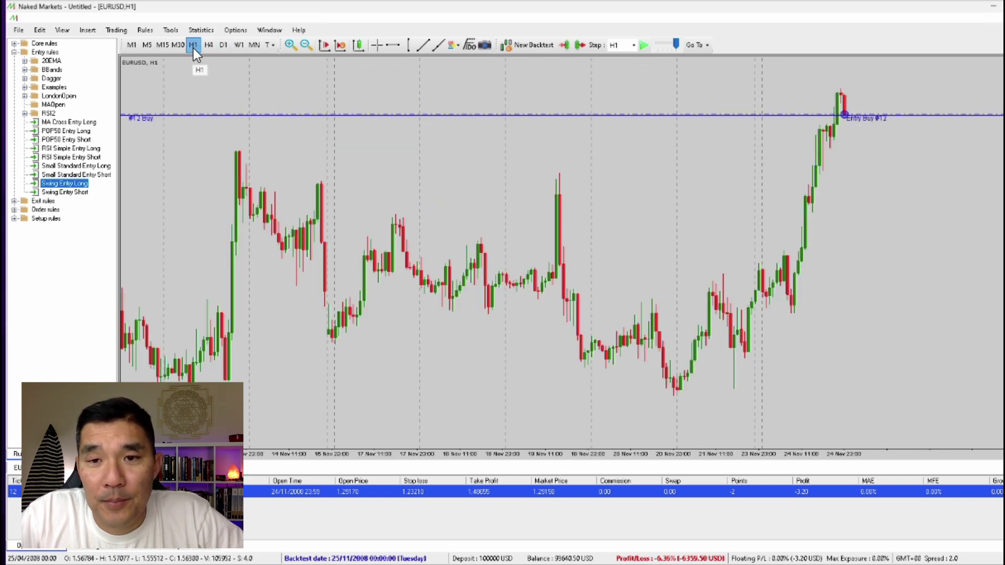
click(611, 364)
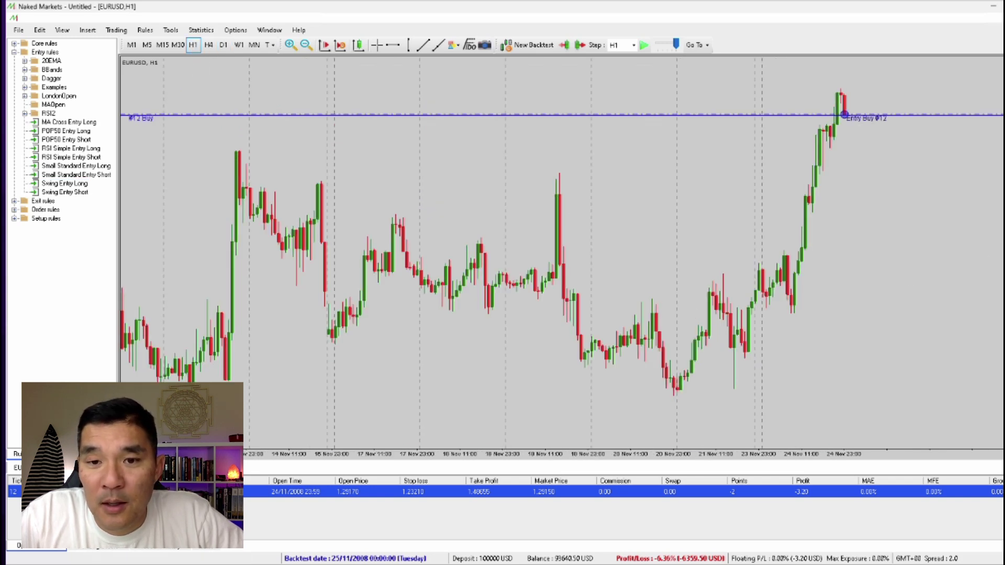
scroll(611, 364, up, 15)
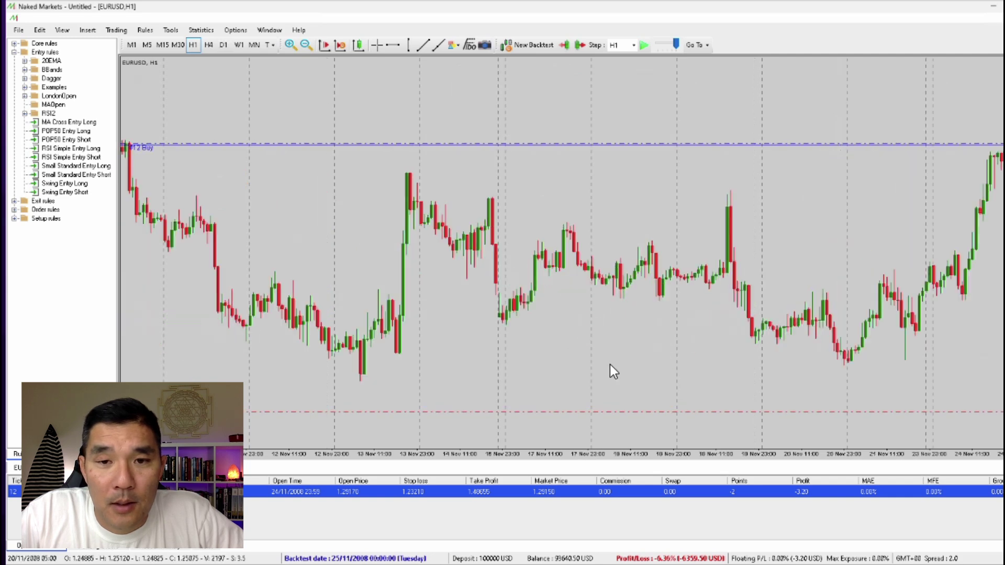
scroll(611, 364, up, 8)
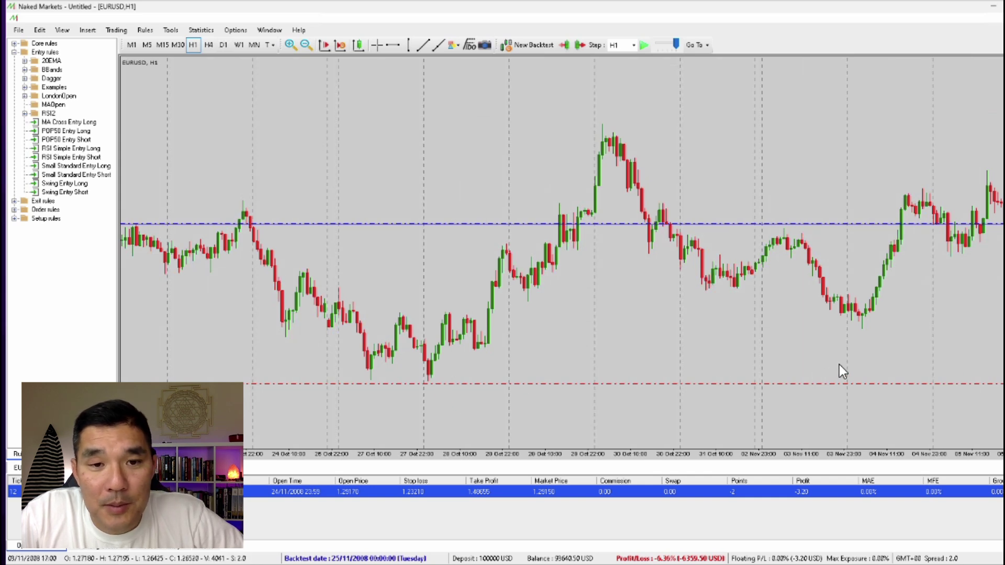
drag(840, 365, 523, 346)
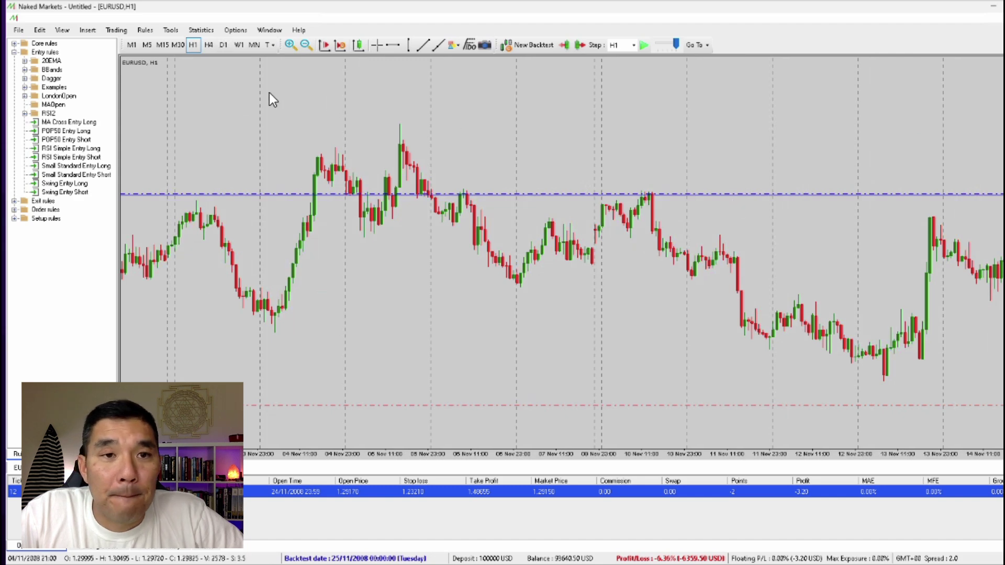
click(222, 45)
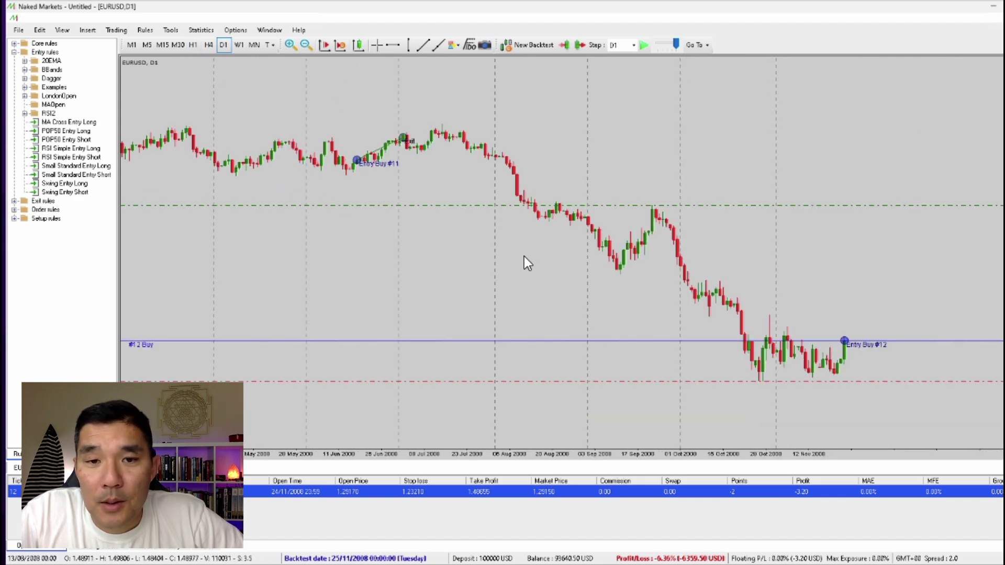
Resume the daily backtest and pause it at 04/12/2009.
key(space)
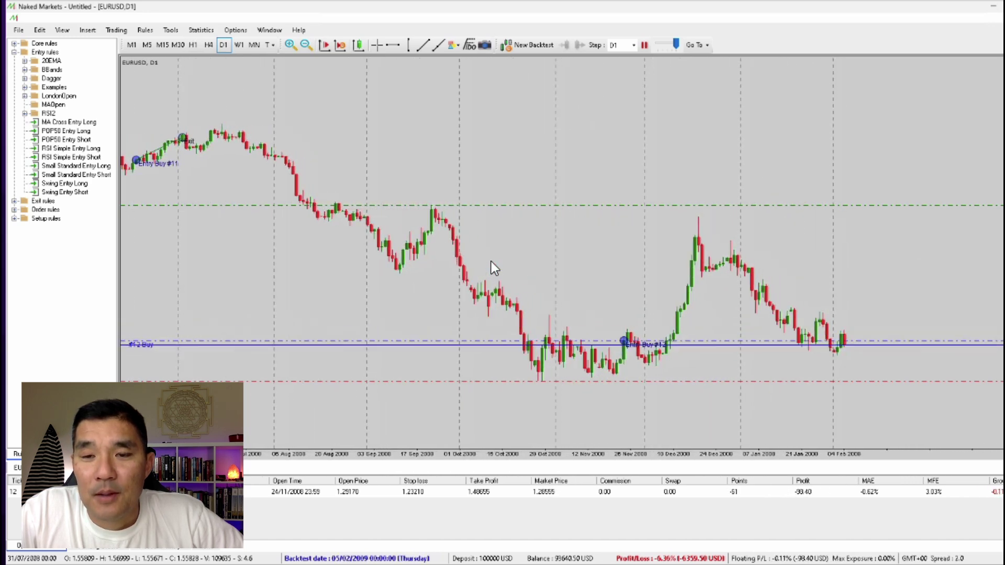
key(space)
key(space)
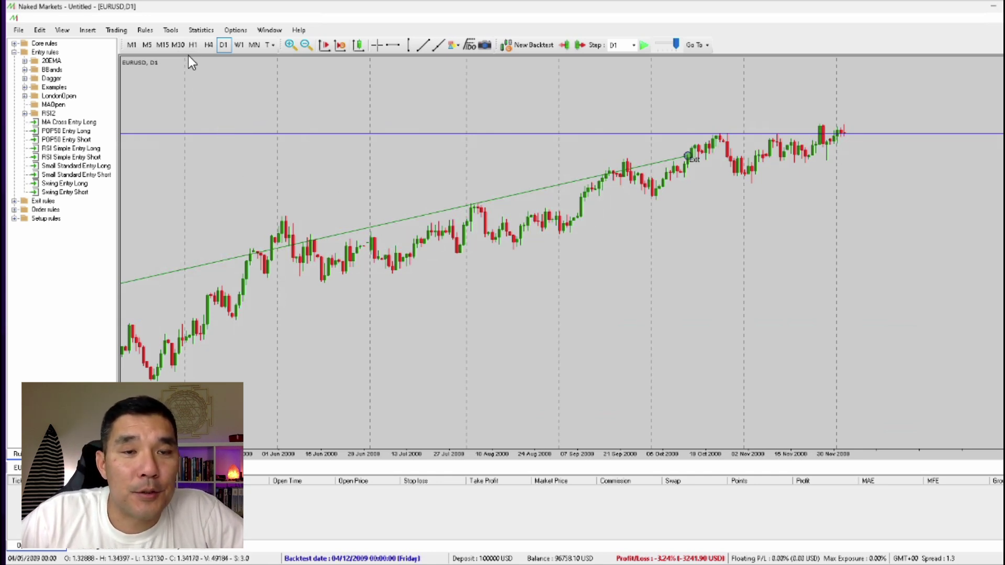
Open the Swing Entry Long rule in a maximized Rule Manager and clone the Swing Core Long core rule.
double_click(77, 184)
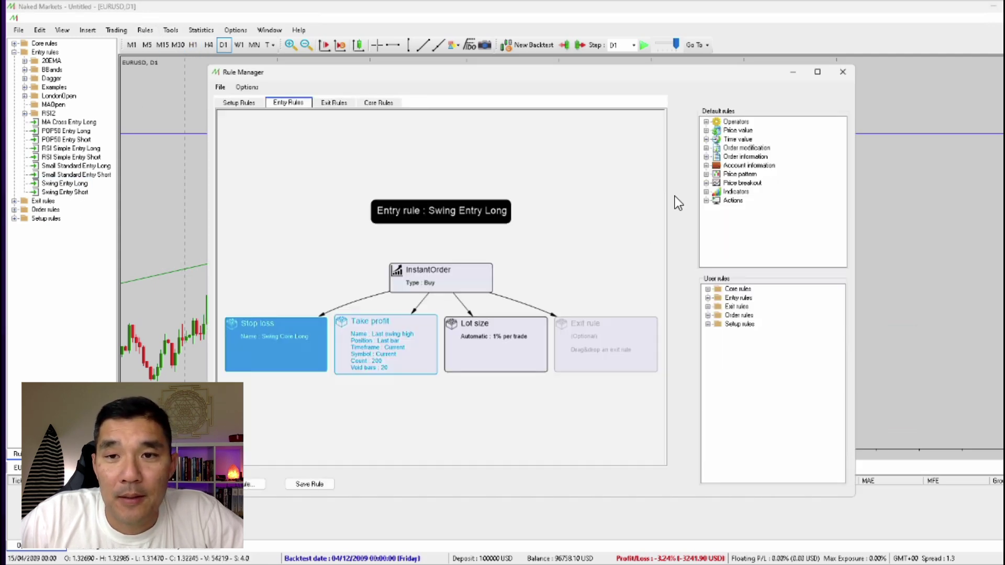
click(818, 72)
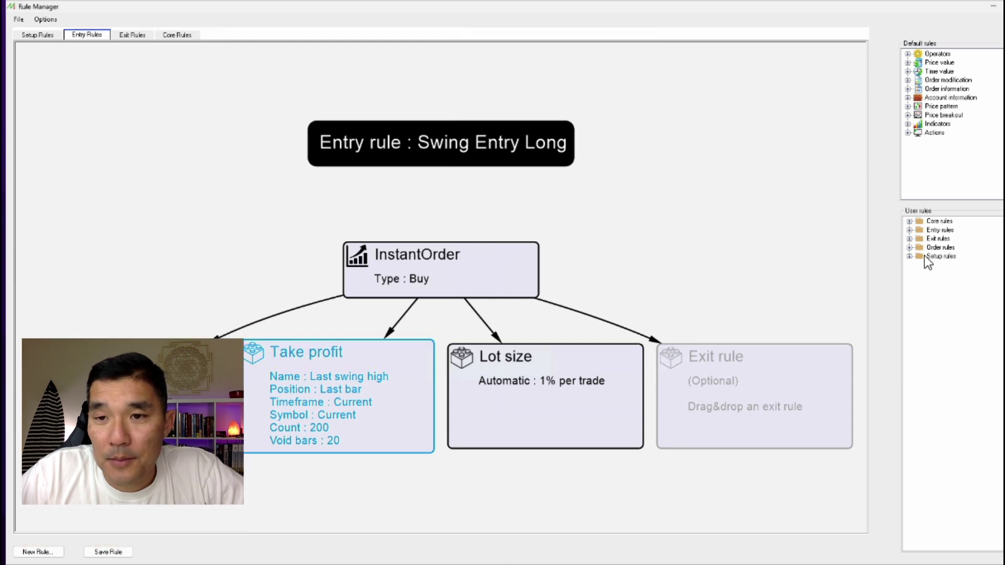
click(910, 222)
right_click(965, 414)
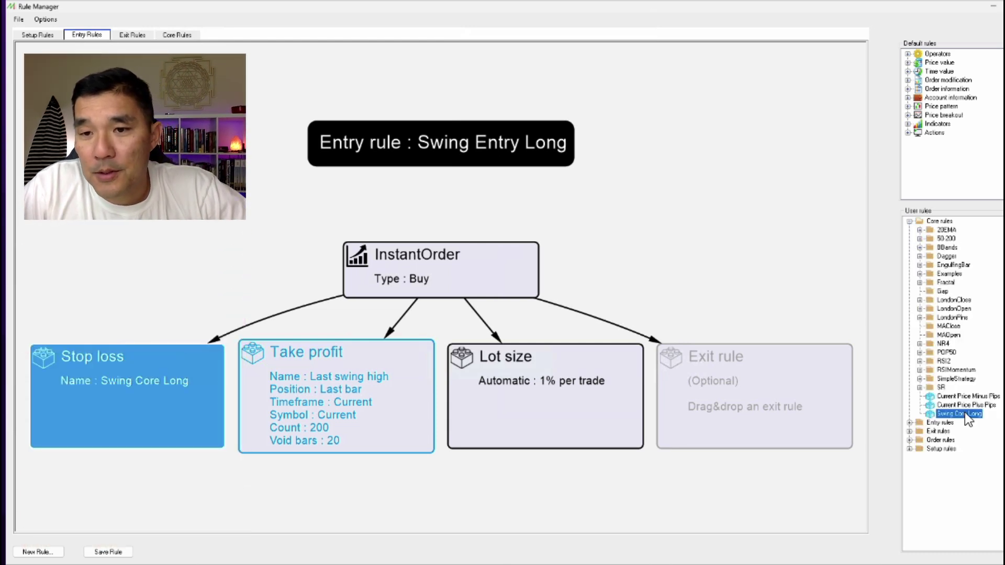
click(976, 432)
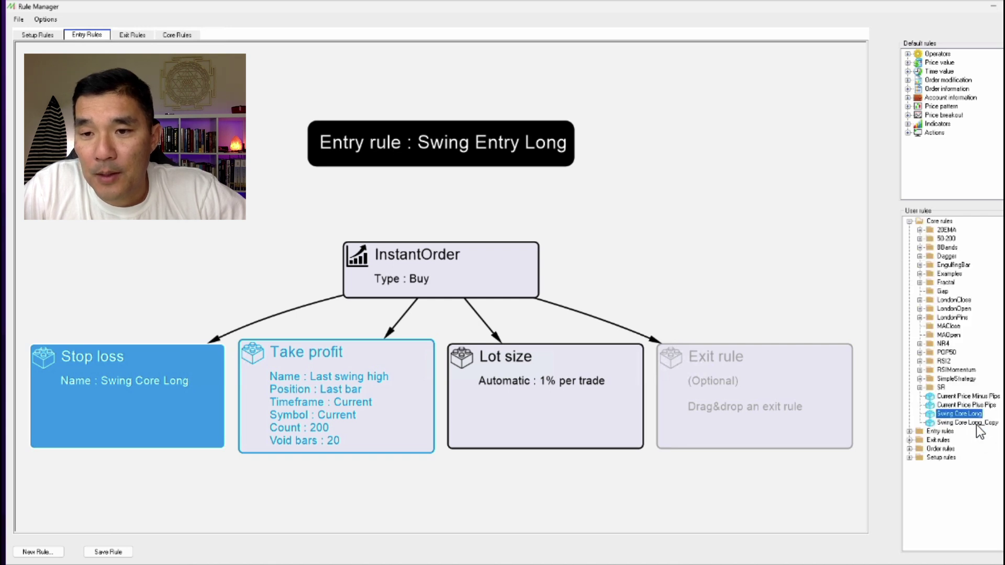
Rename the cloned core rule as Swing Core Short.
right_click(976, 423)
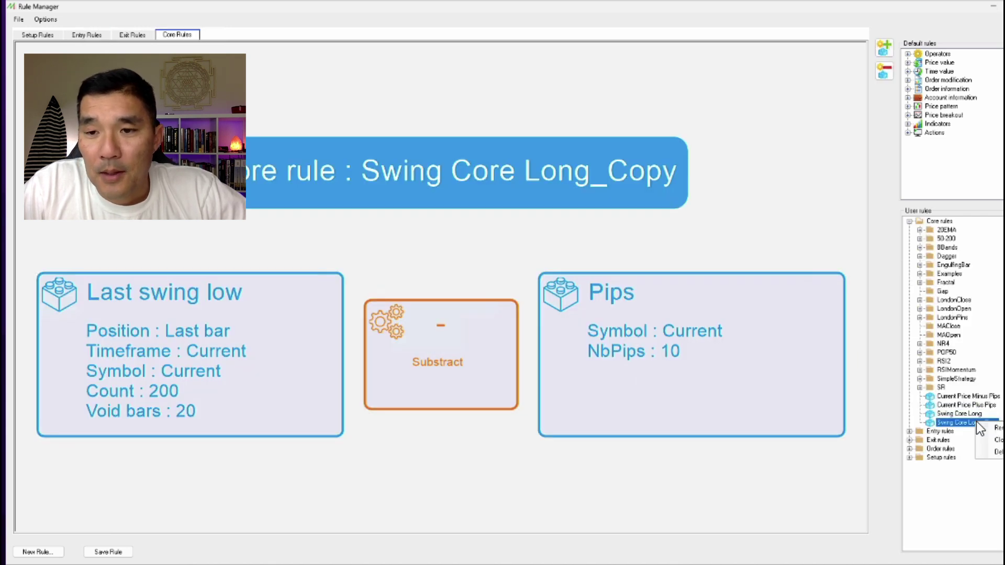
click(995, 428)
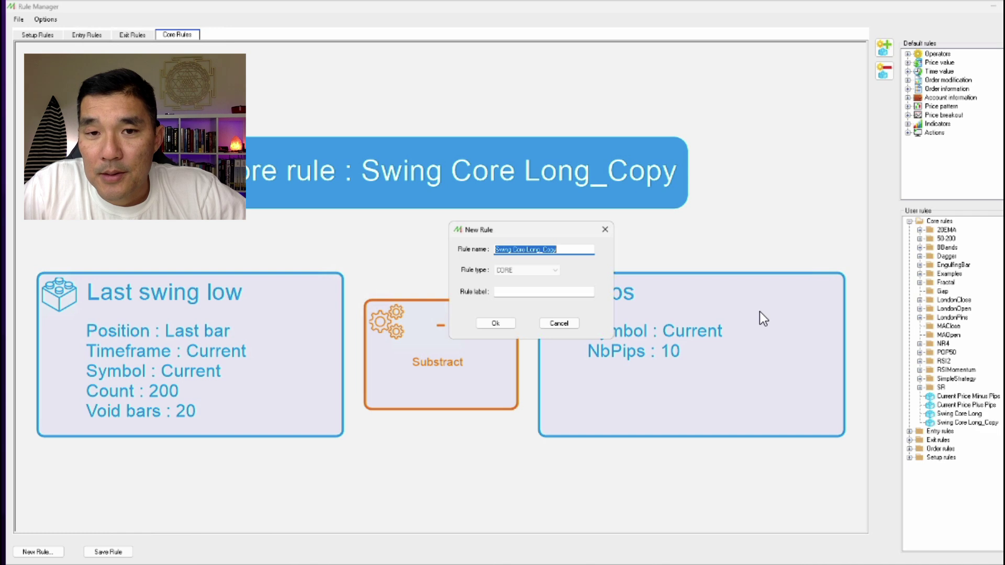
click(567, 250)
key(BackSpace)
key(BackSpace)
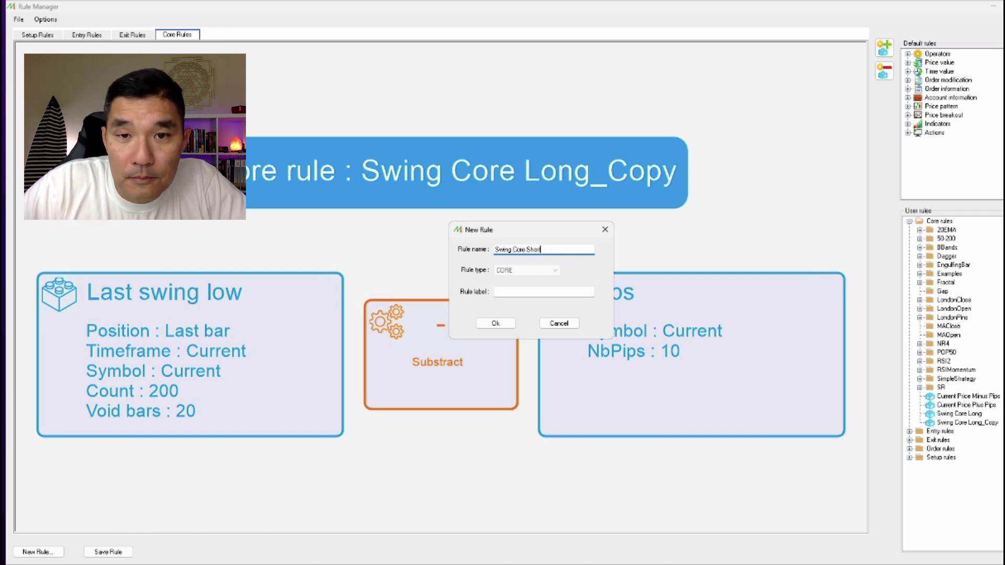
click(507, 321)
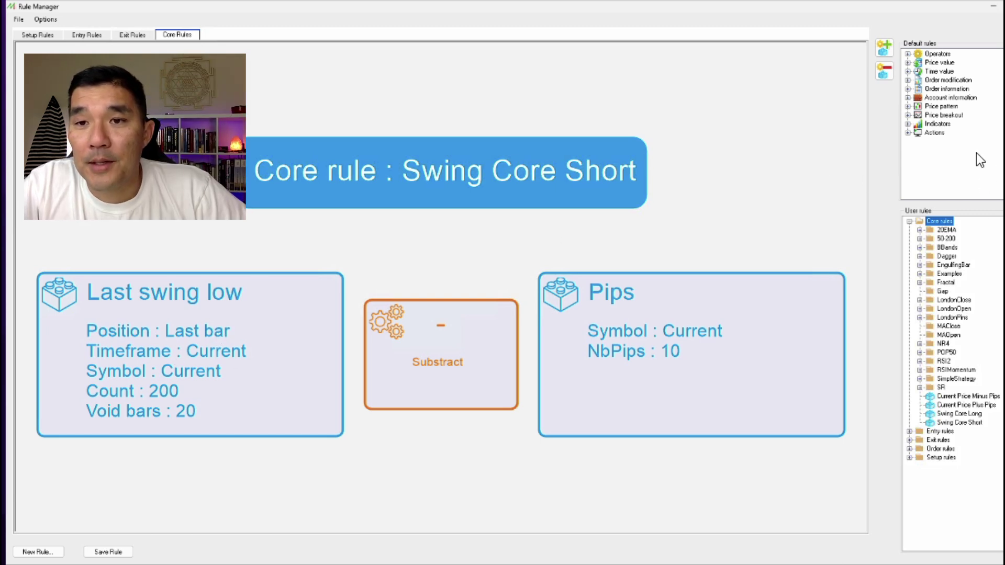
Replace the Last swing low block in the Swing Core Short rule with the Last swing high price value.
click(908, 62)
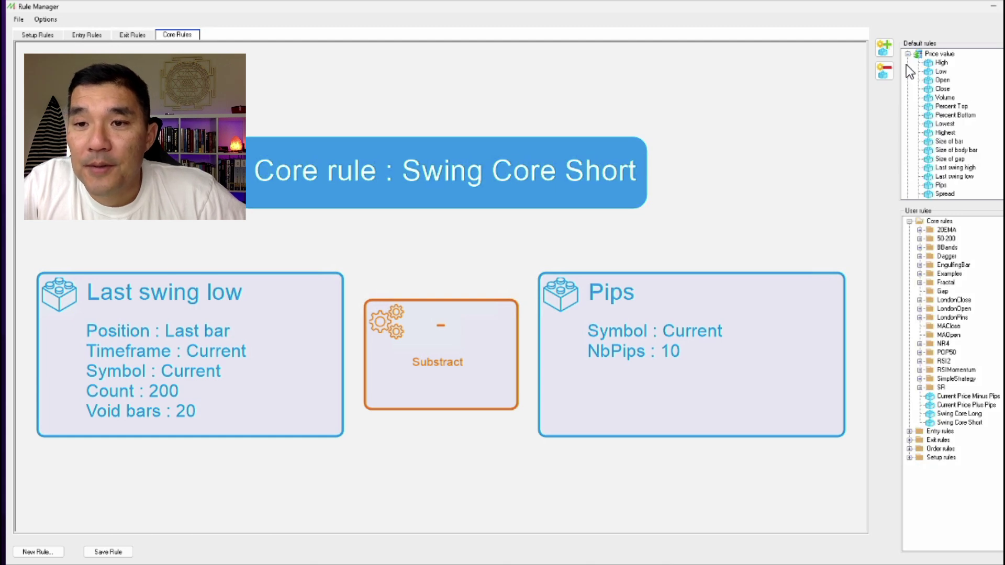
drag(965, 168, 419, 248)
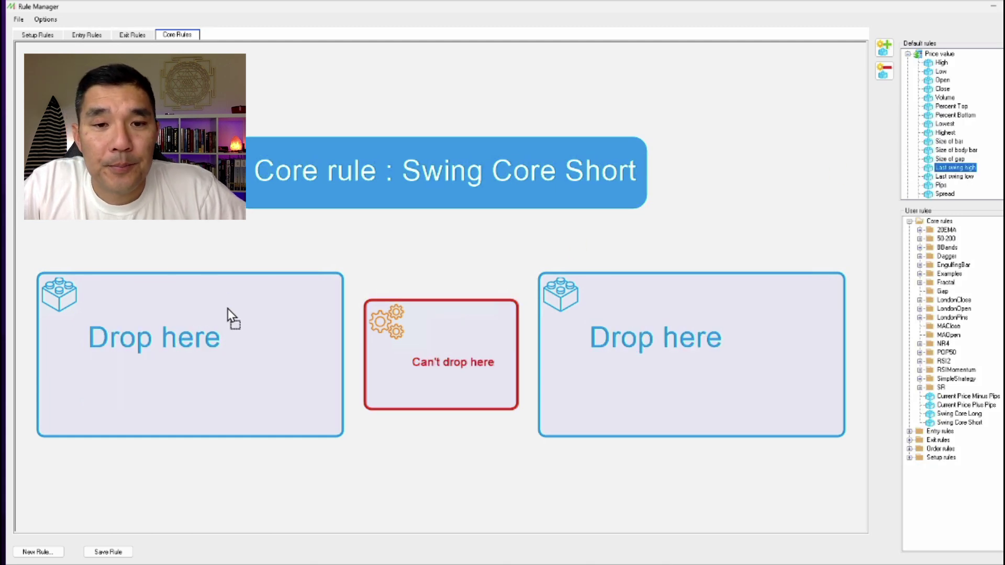
drag(228, 309, 227, 309)
click(502, 347)
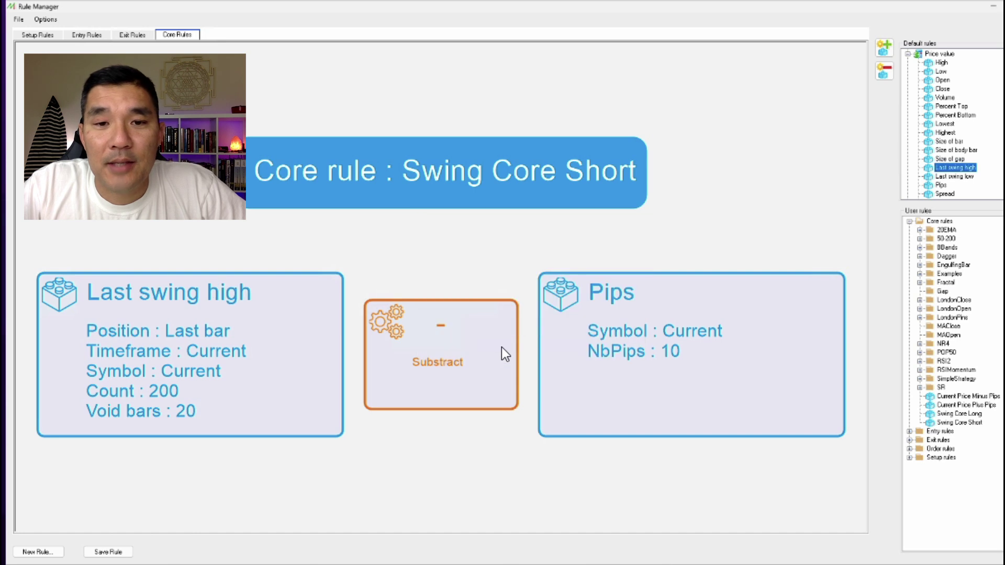
Change the Swing Core Short rule's operator from Substract to Add and save the rule.
scroll(945, 131, up, 1)
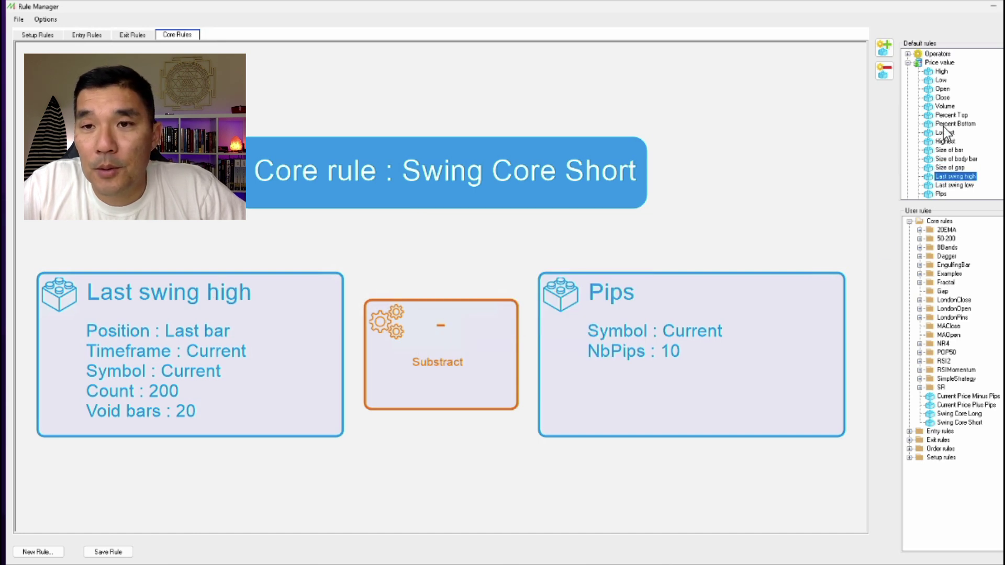
click(908, 54)
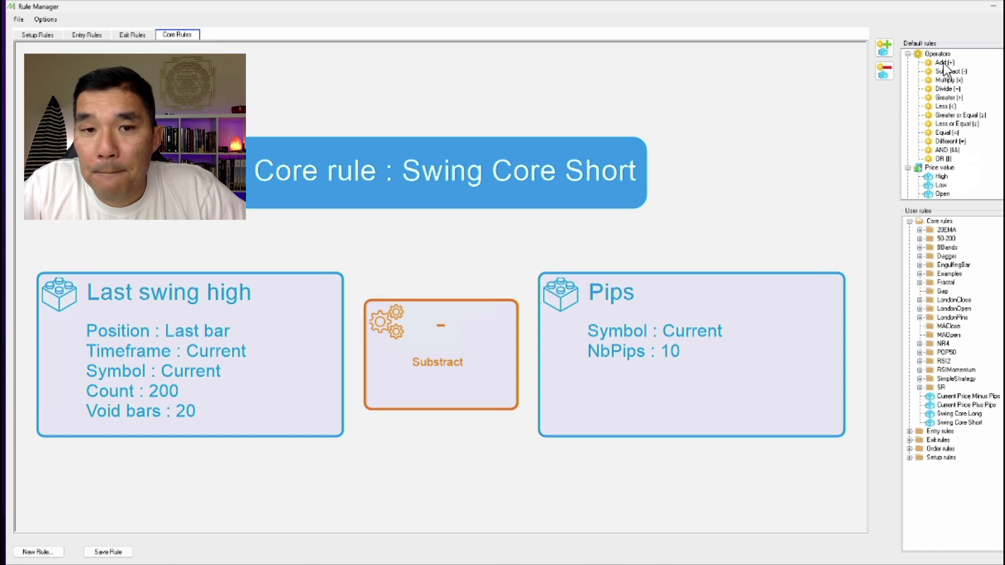
drag(946, 64, 472, 348)
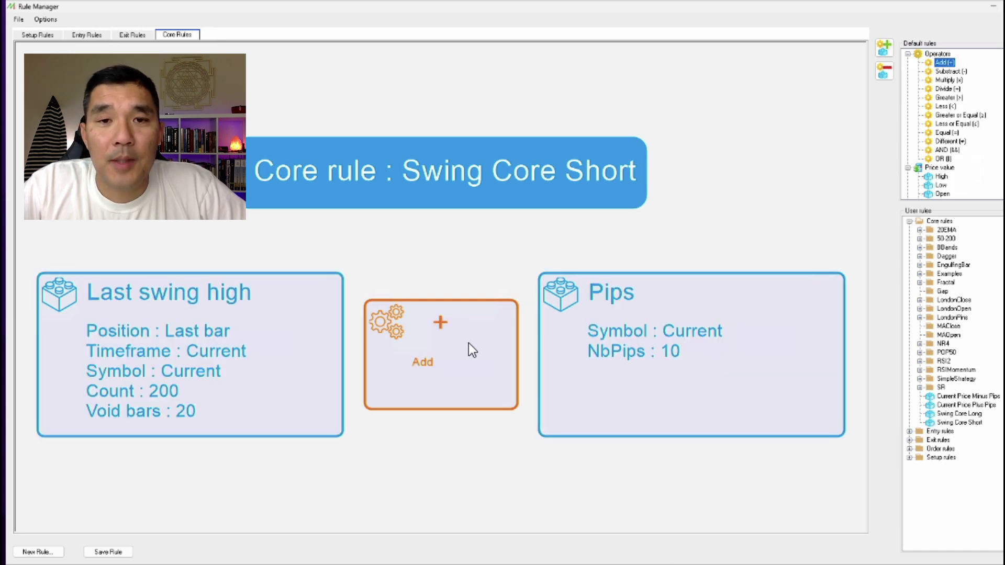
click(112, 554)
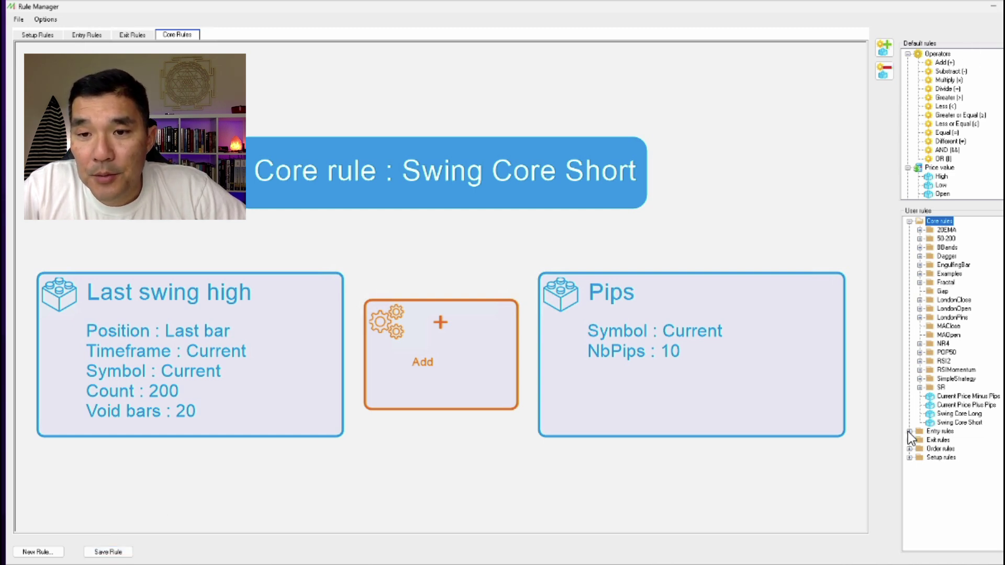
Replace the Swing Entry Short rule's stop loss with the Swing Core Short core rule and expand the block to check its components.
click(910, 432)
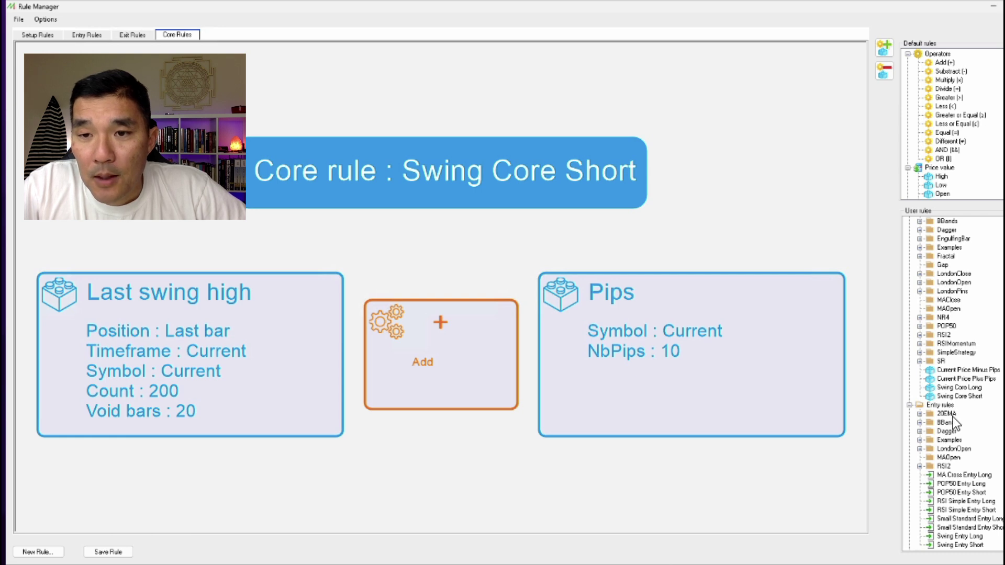
scroll(956, 422, down, 1)
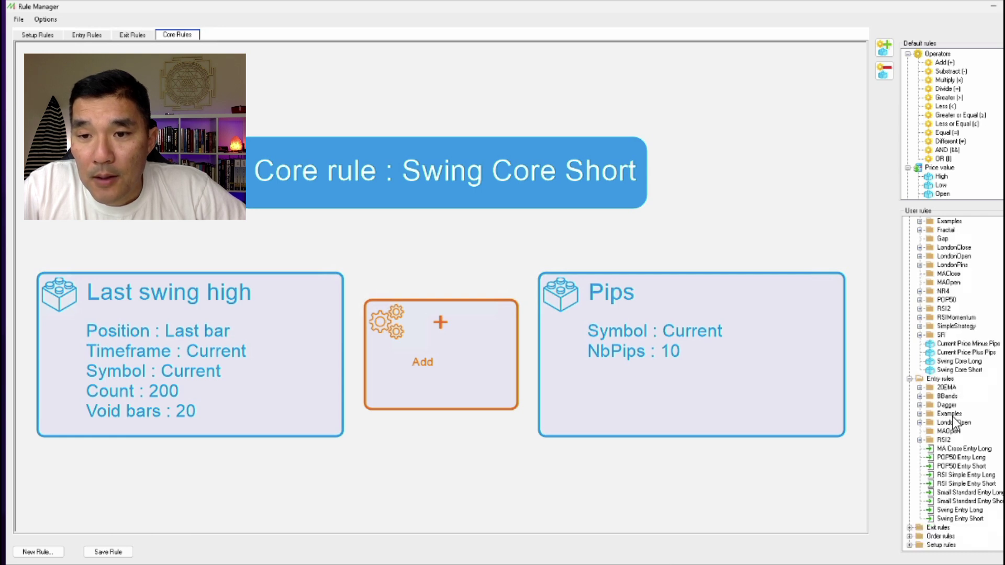
double_click(974, 520)
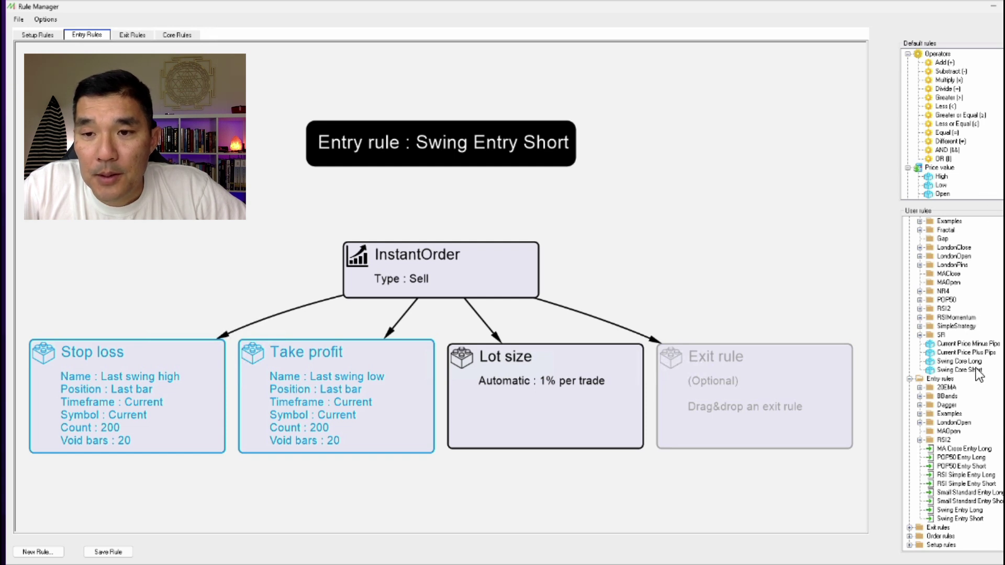
drag(977, 370, 140, 373)
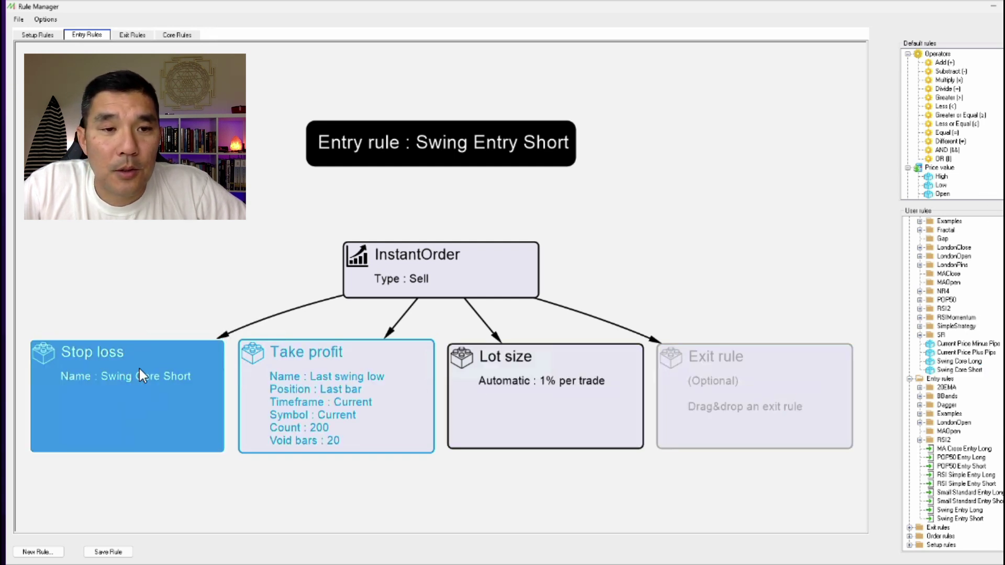
click(155, 379)
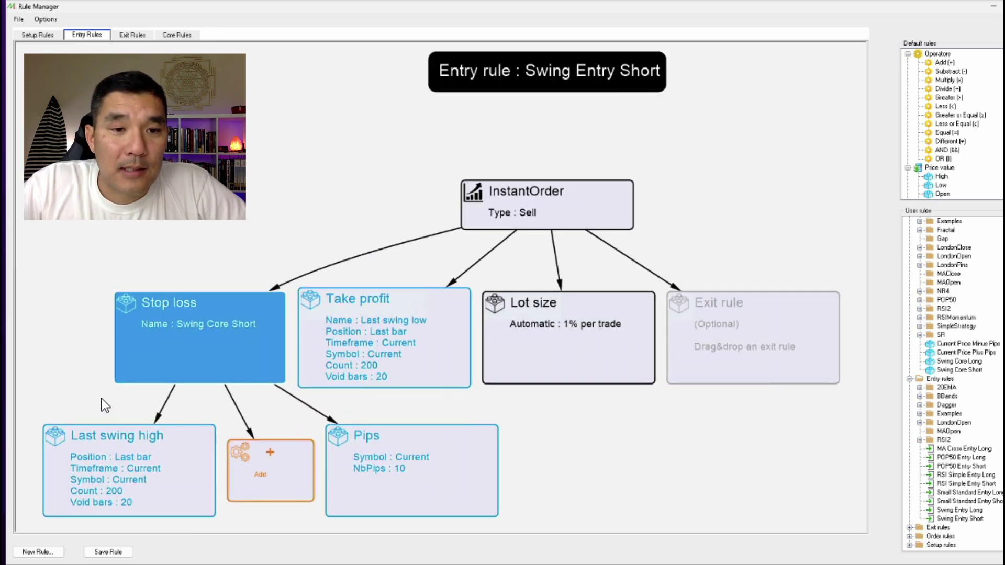
drag(105, 405, 184, 319)
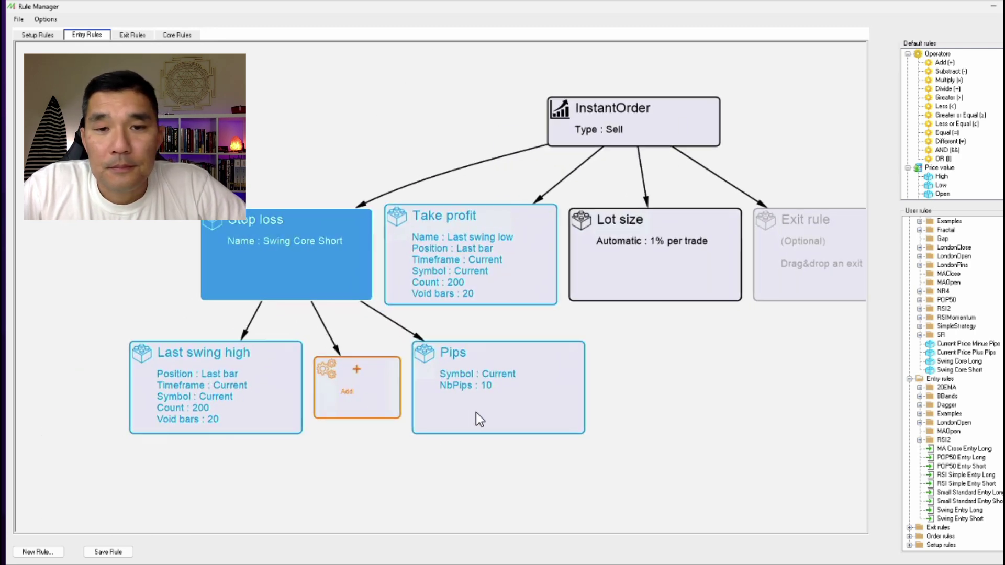
Save the Swing Entry Short rule and close the Rule Manager to return to the EURUSD daily chart.
click(120, 552)
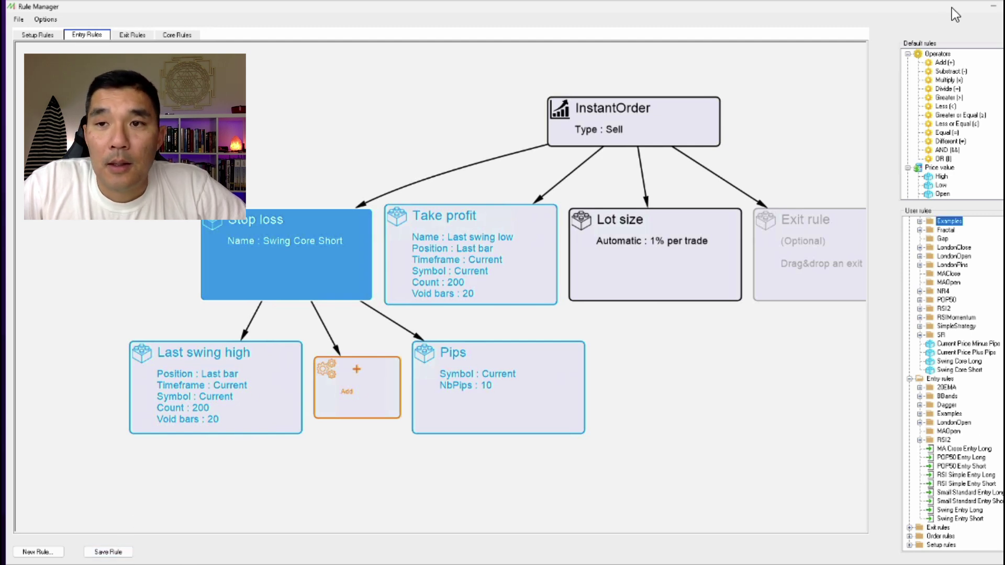
click(993, 5)
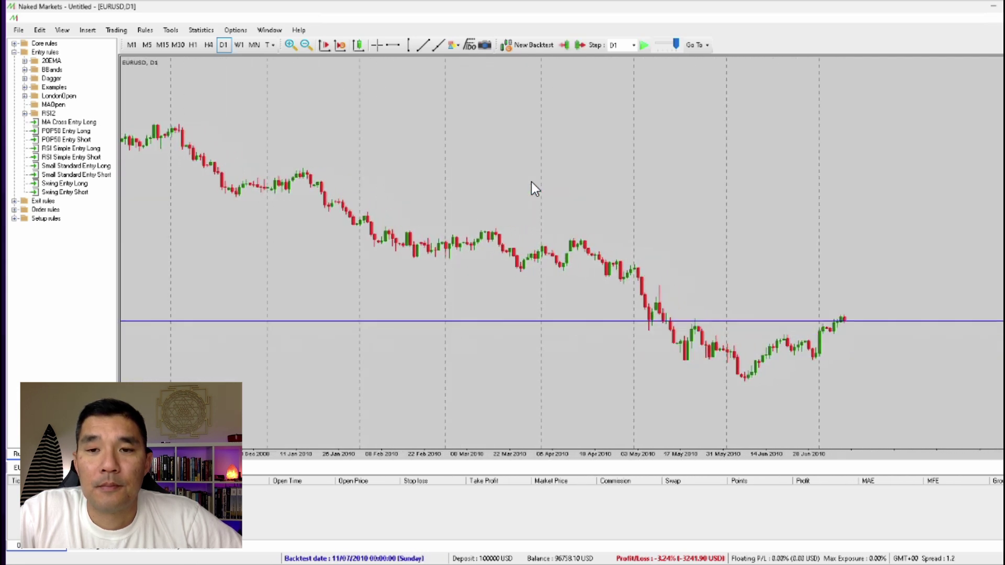
Advance the EURUSD daily backtest bar by bar to 13/08/2010 and enter a sell trade with the Swing Entry Short rule.
key(Right)
key(Right)
key(Right)
key(Right)
key(Right)
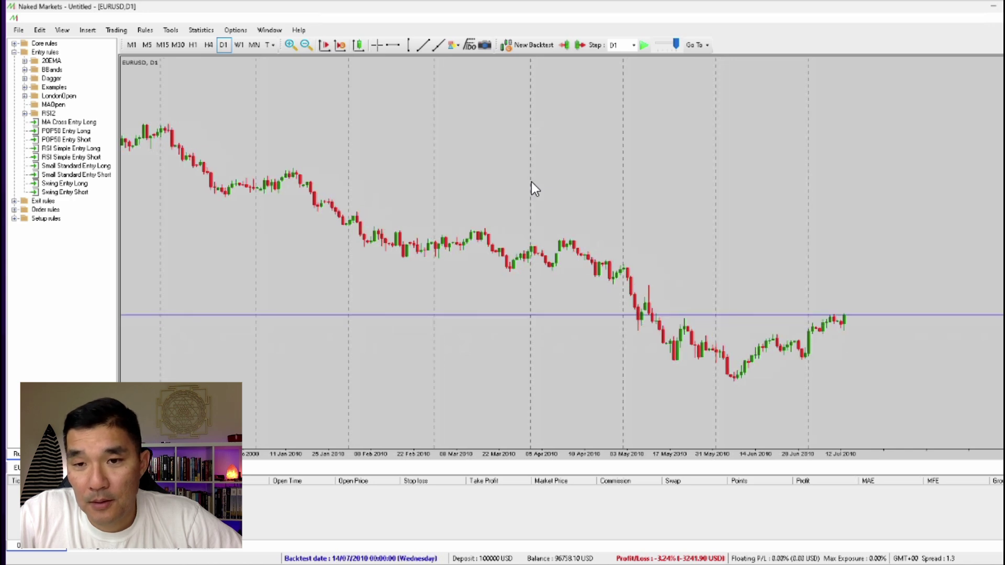
key(Right)
key(Right)
key(Right)
key(Right)
key(Right)
key(Right)
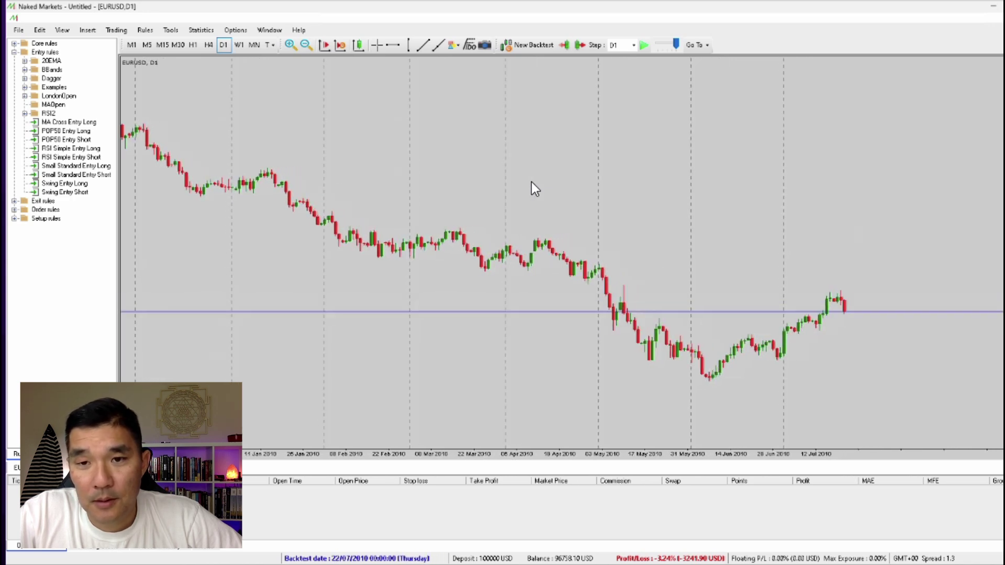
key(Right)
key(Right)
key(Right)
key(Right)
key(Right)
key(Right)
key(Right)
key(Right)
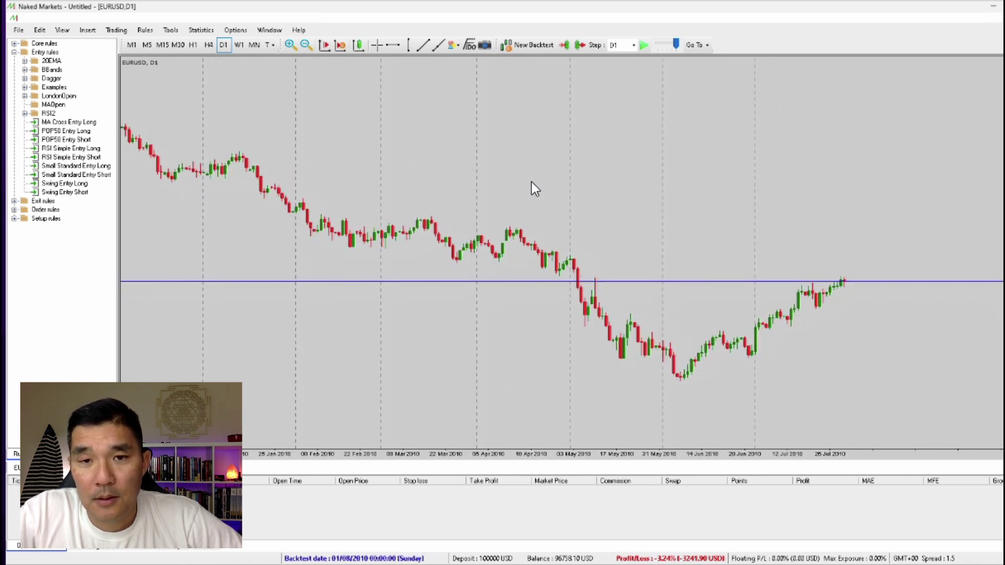
key(Right)
key(Right)
key(Right)
key(Right)
key(Right)
key(Right)
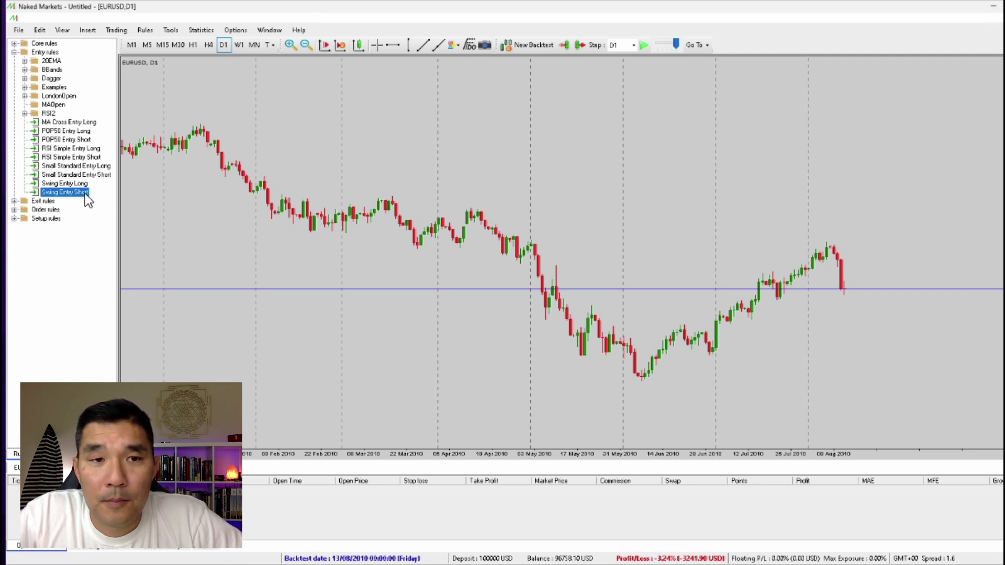
drag(183, 229, 181, 228)
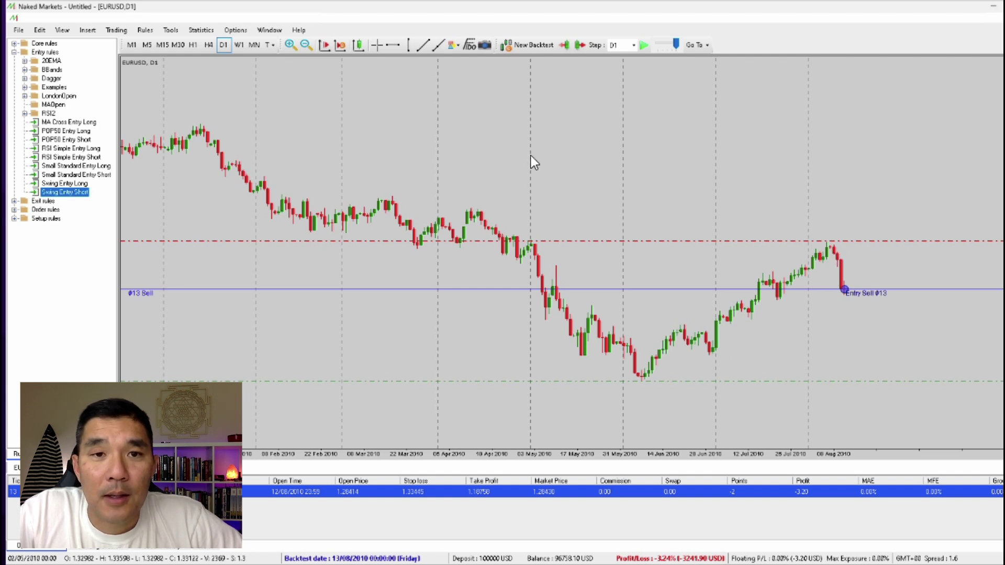
Check the sell trade's stop loss against the swing high on H1, then return to D1 and start automatic backtest playback.
click(195, 44)
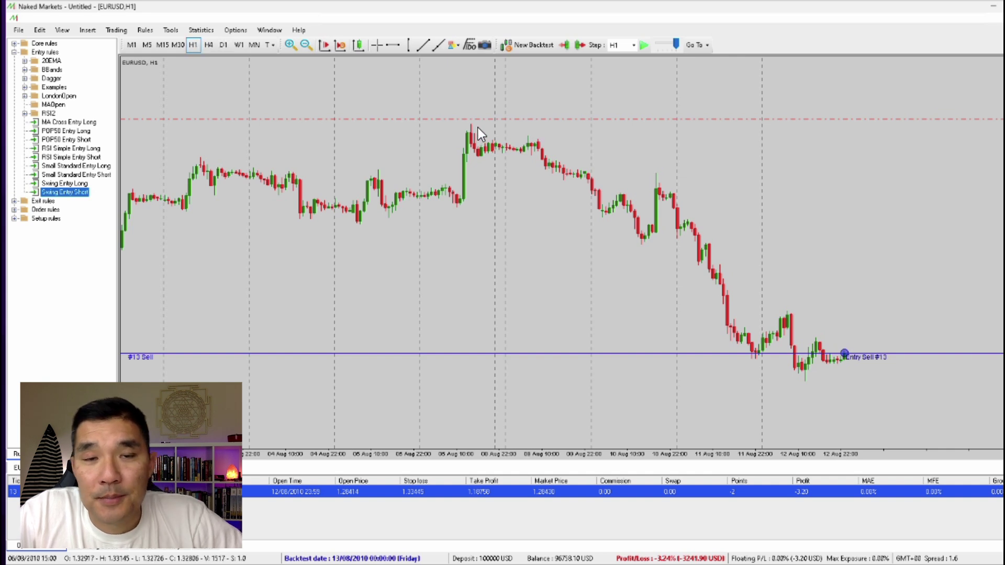
click(220, 46)
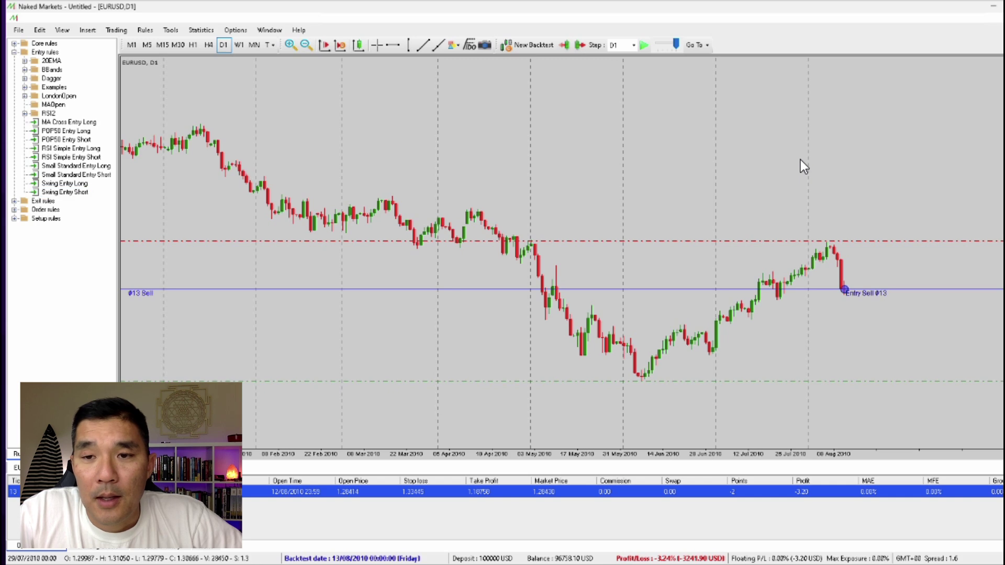
key(space)
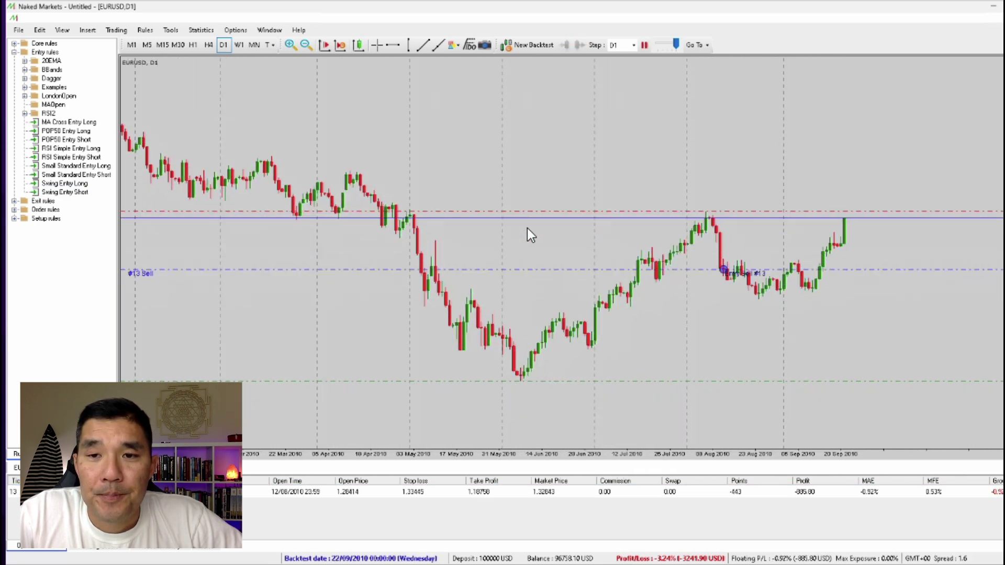